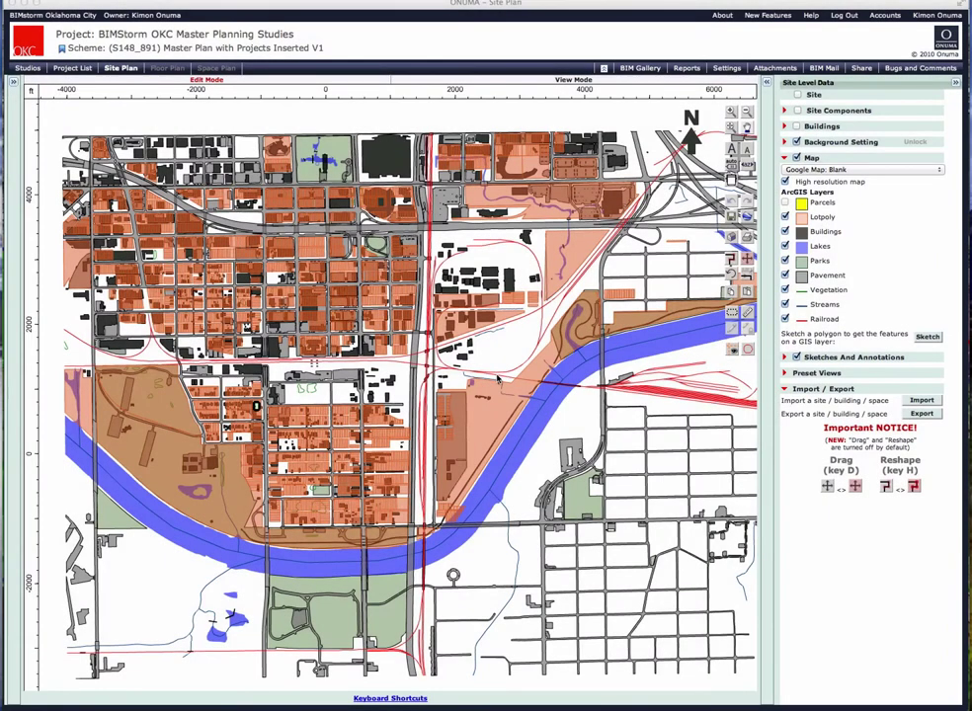
# Zoom to the full site and hide the Lotpoly, Buildings and Parks layers, keeping Pavement visible.
pyautogui.scroll(3, 498, 378)
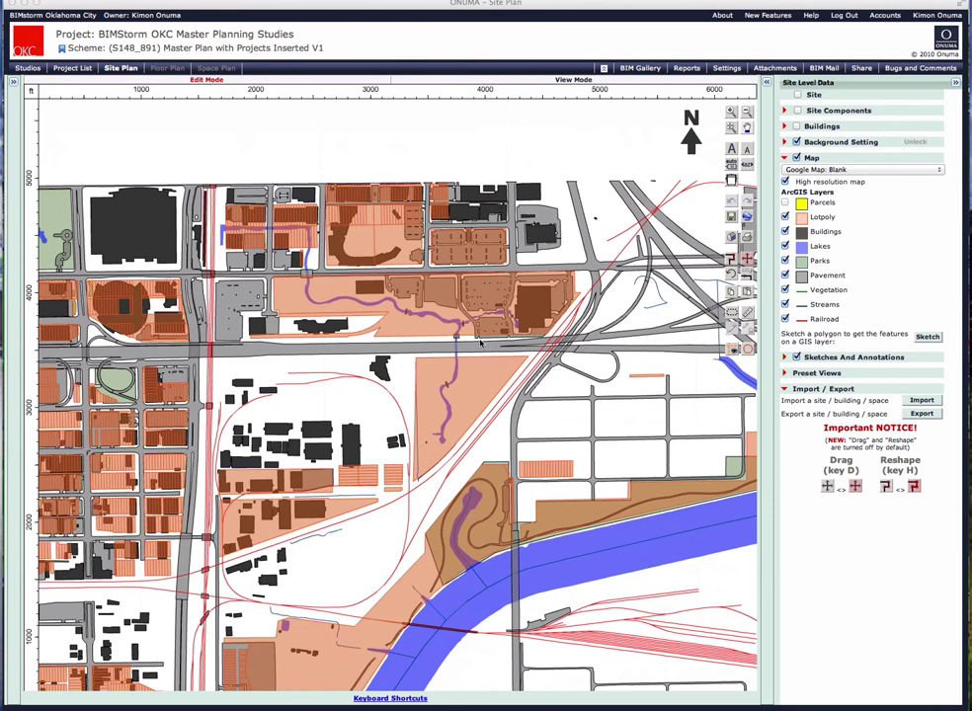
pyautogui.click(732, 129)
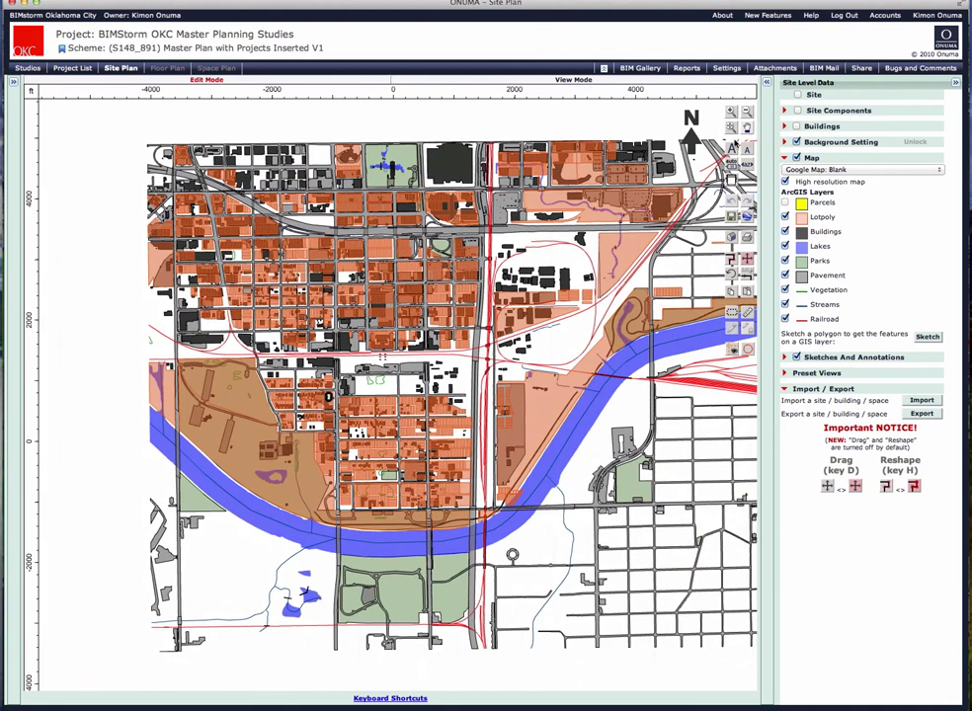
pyautogui.click(731, 117)
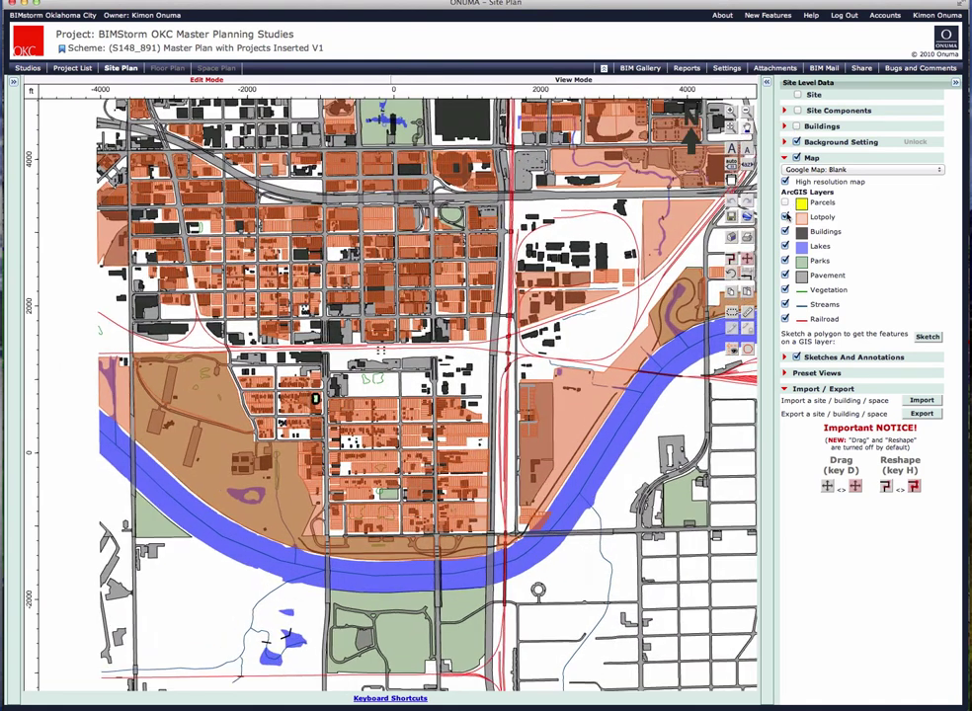
pyautogui.click(785, 217)
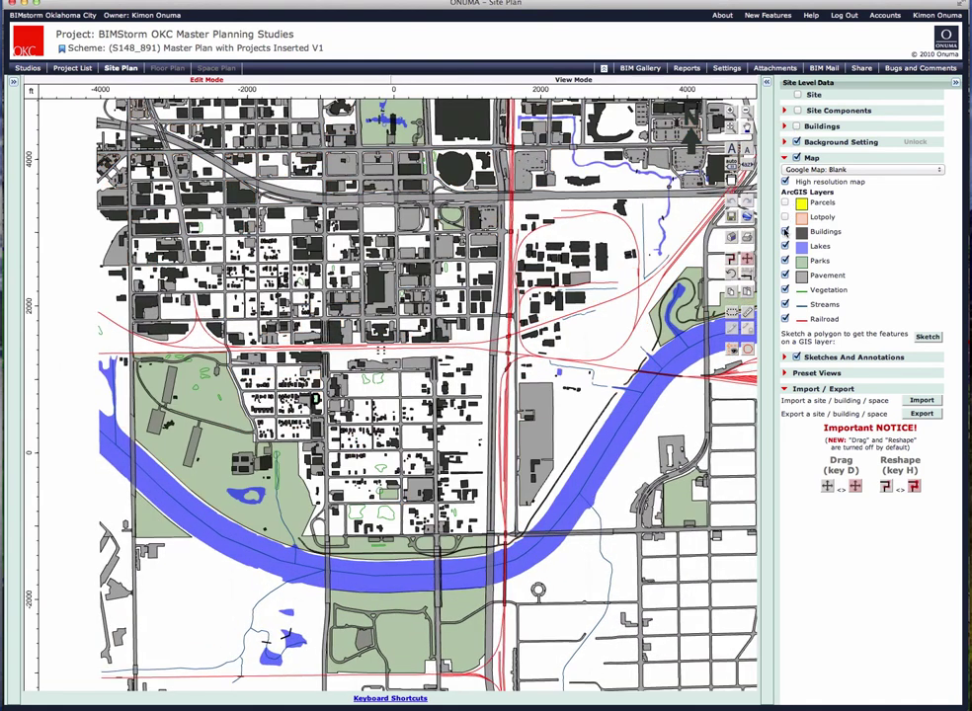
pyautogui.click(785, 231)
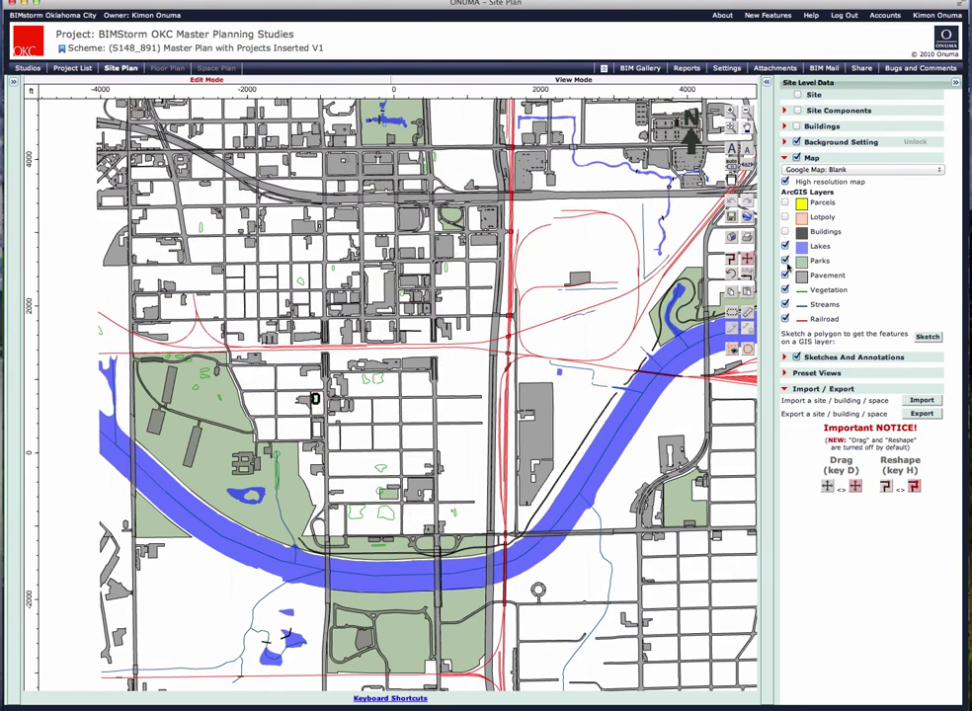
pyautogui.click(785, 276)
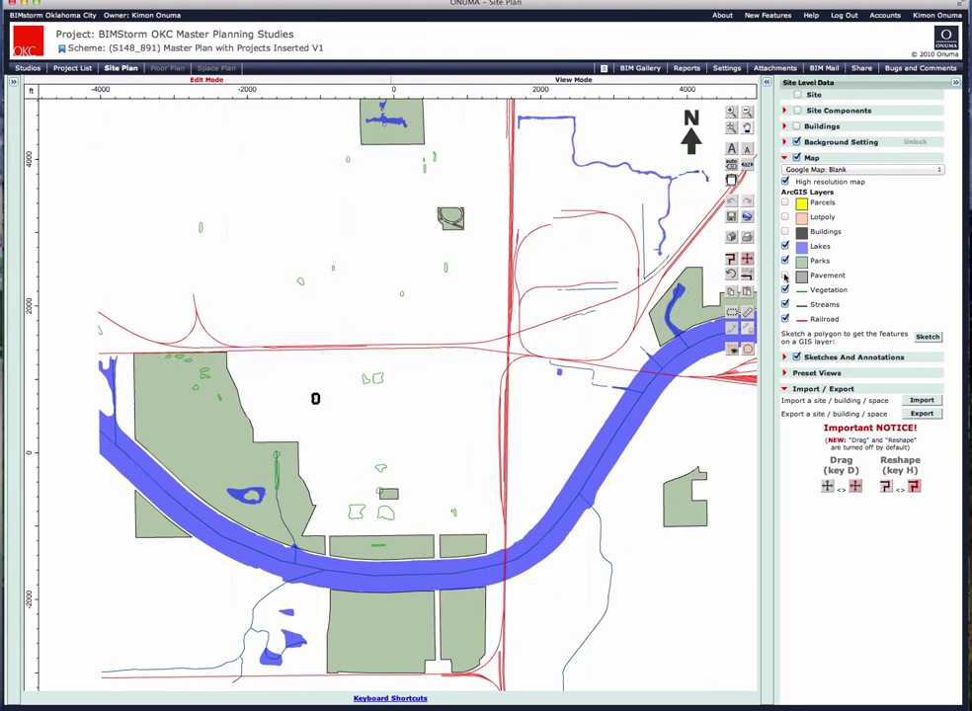
pyautogui.click(786, 261)
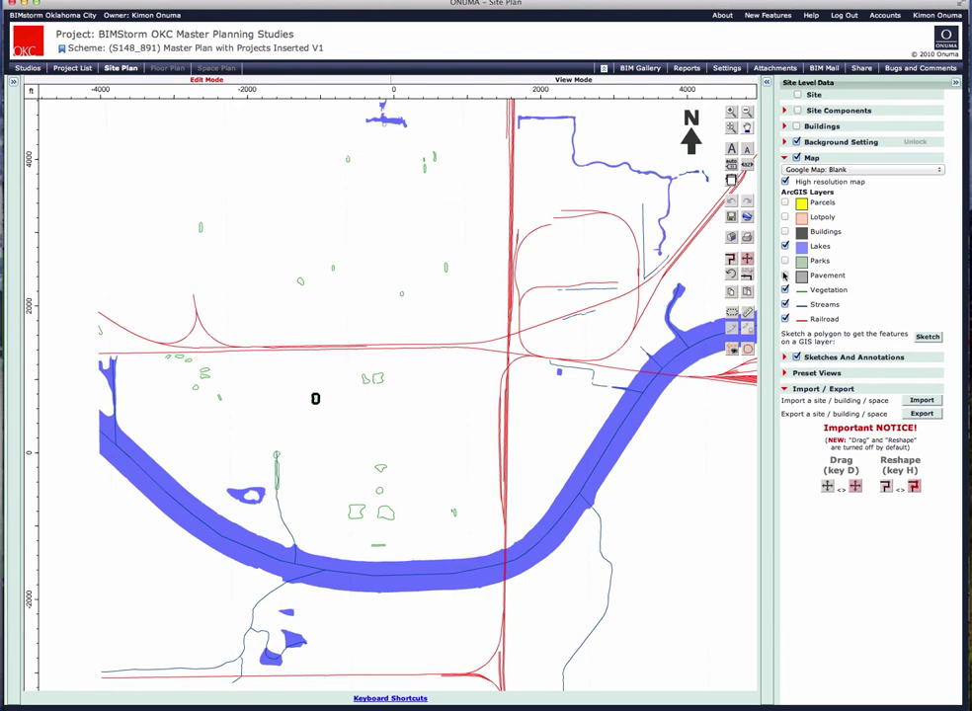
pyautogui.click(785, 275)
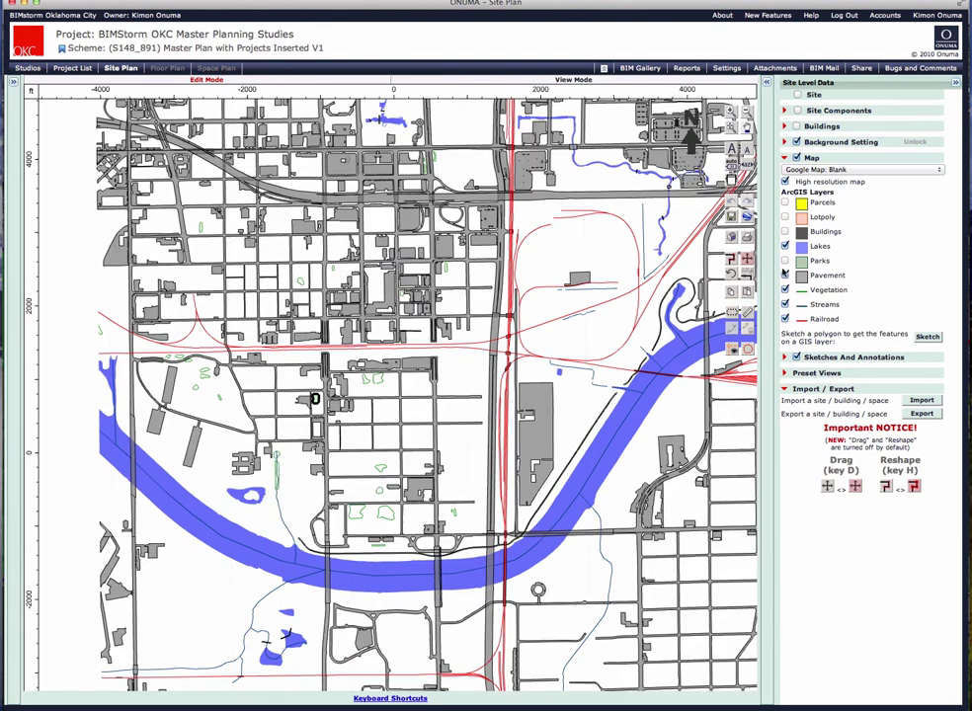
# Show the project buildings and zoom in on the downtown core with Pavement hidden.
pyautogui.click(796, 127)
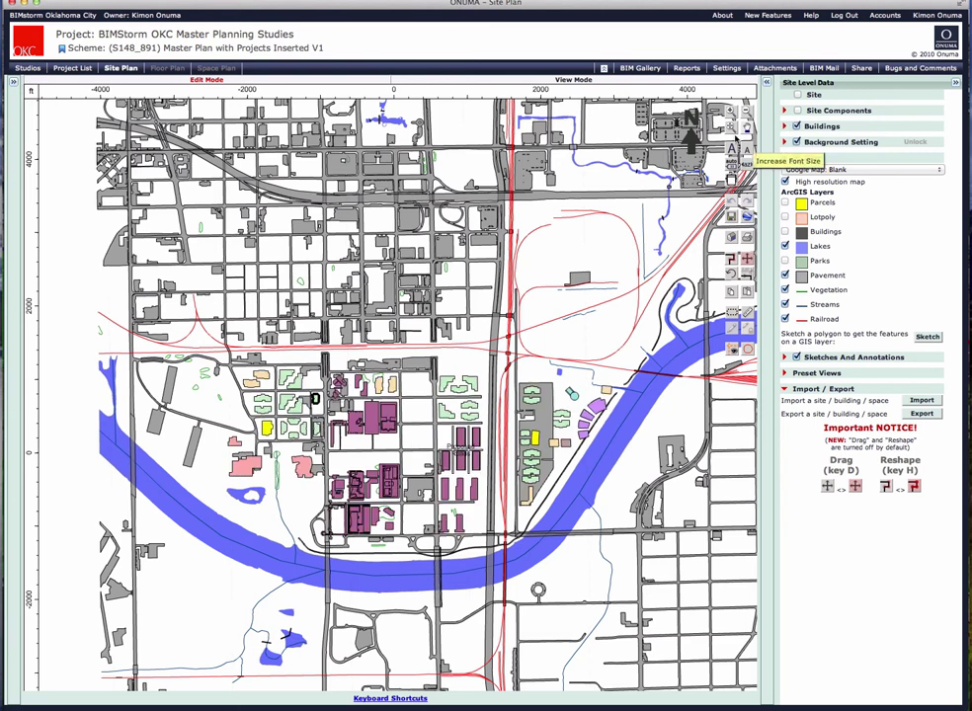
pyautogui.click(730, 112)
pyautogui.click(730, 112)
pyautogui.click(730, 113)
pyautogui.click(730, 113)
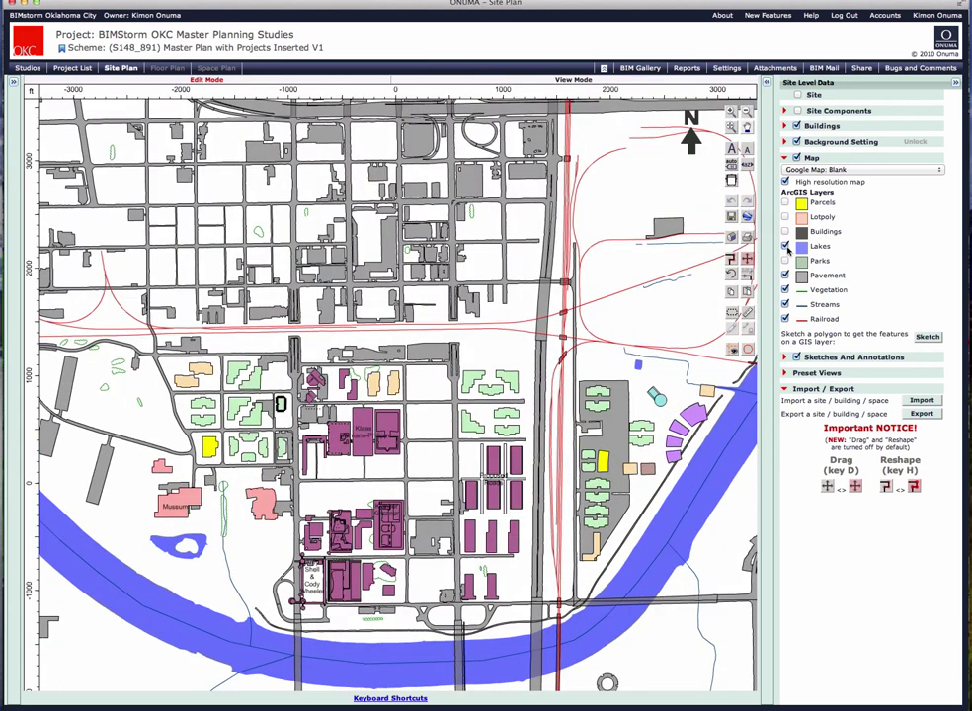
pyautogui.click(785, 274)
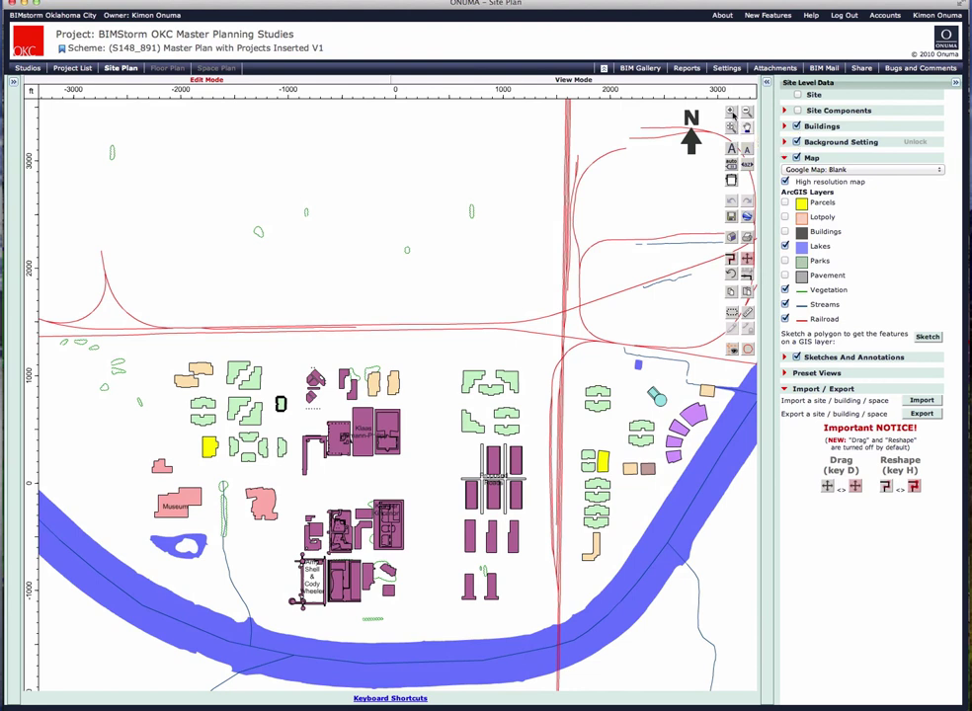
# Centre the building cluster, restore the Pavement layer and turn on Site Components.
pyautogui.click(747, 127)
pyautogui.moveTo(512, 376); pyautogui.dragTo(537, 289)
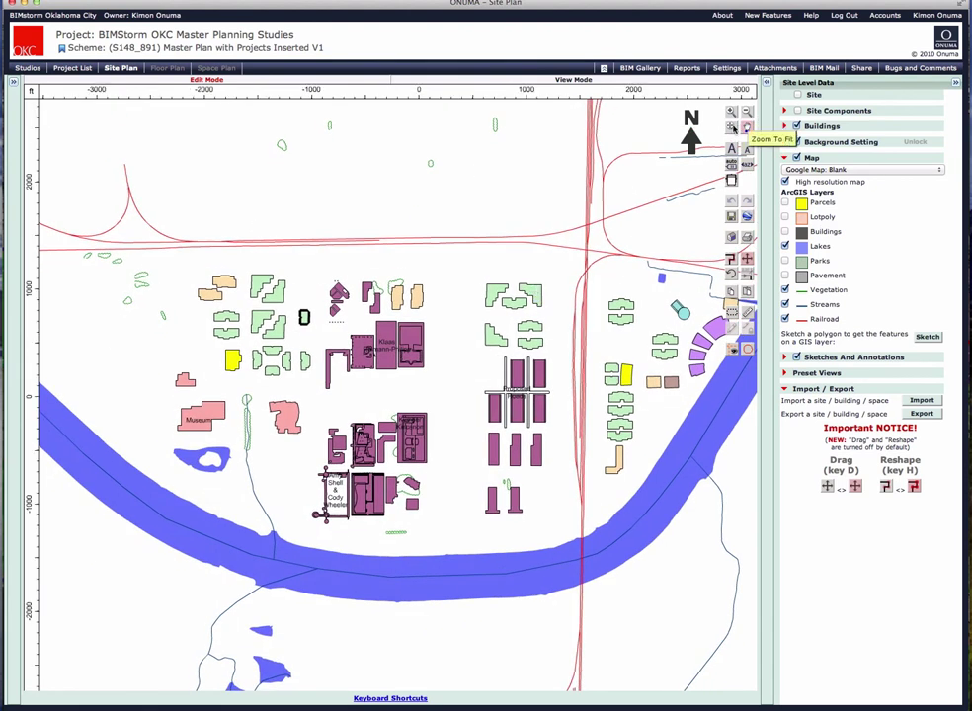
pyautogui.click(730, 113)
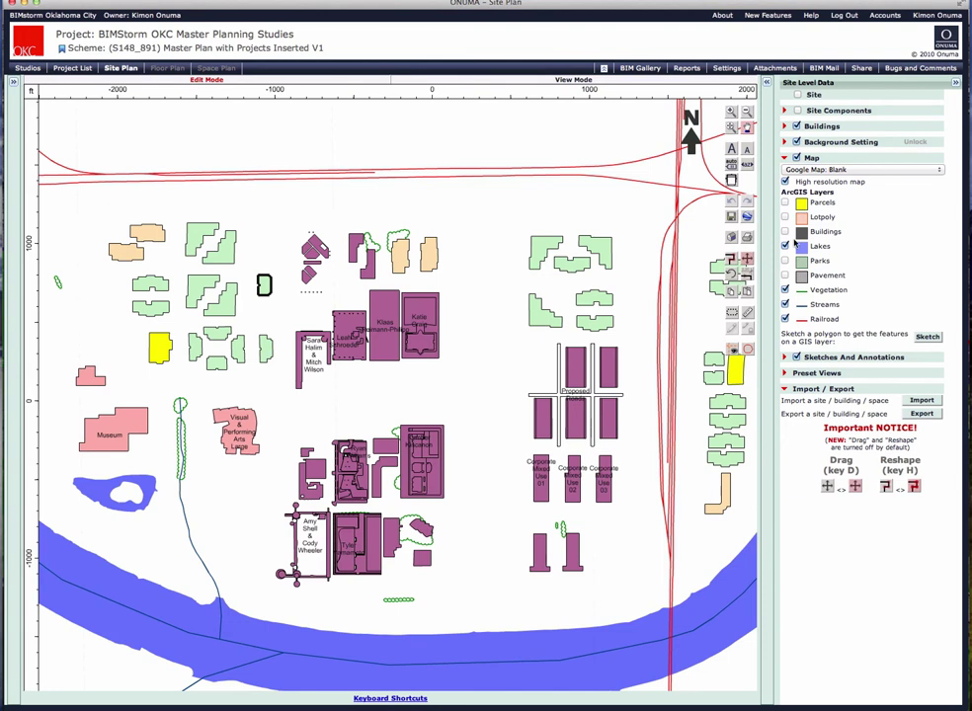
pyautogui.click(785, 274)
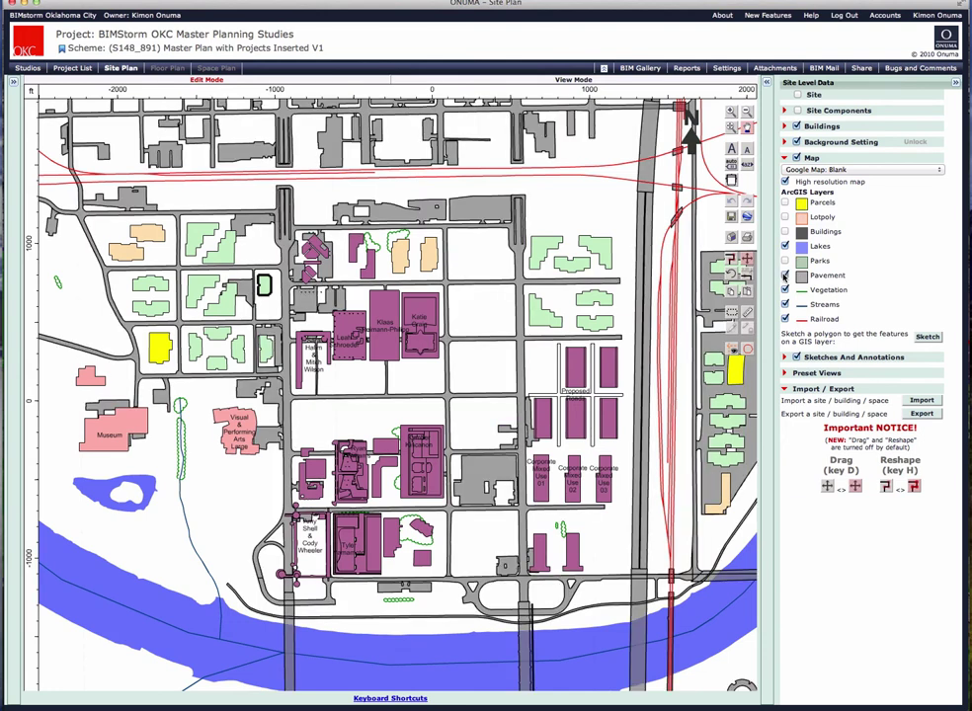
pyautogui.click(797, 111)
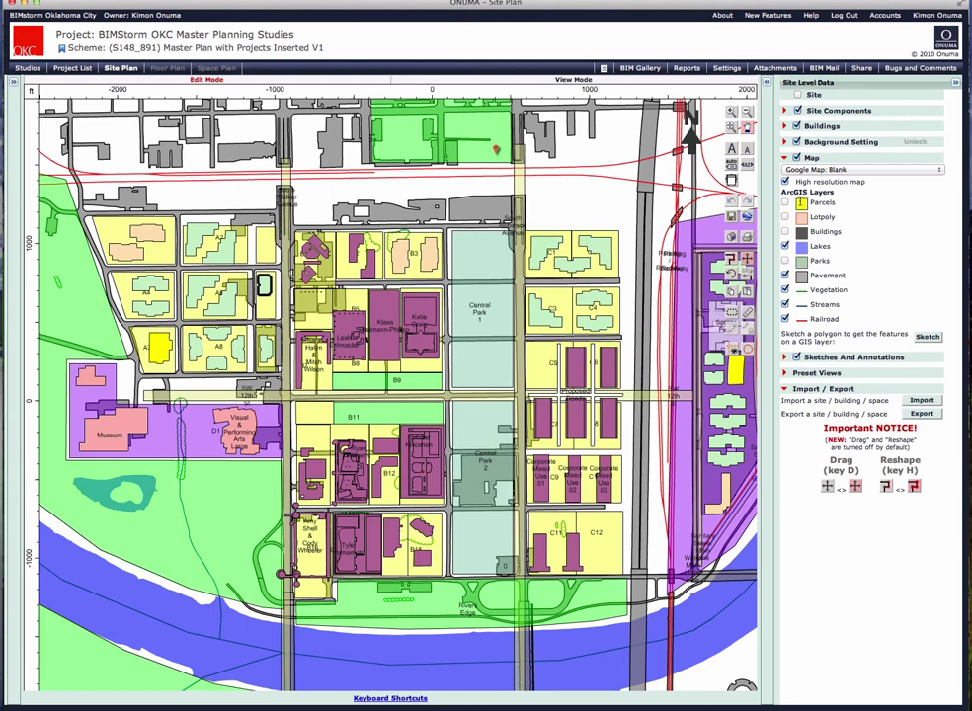
# Turn off Pavement, then toggle the project Buildings off and on twice to compare.
pyautogui.click(785, 275)
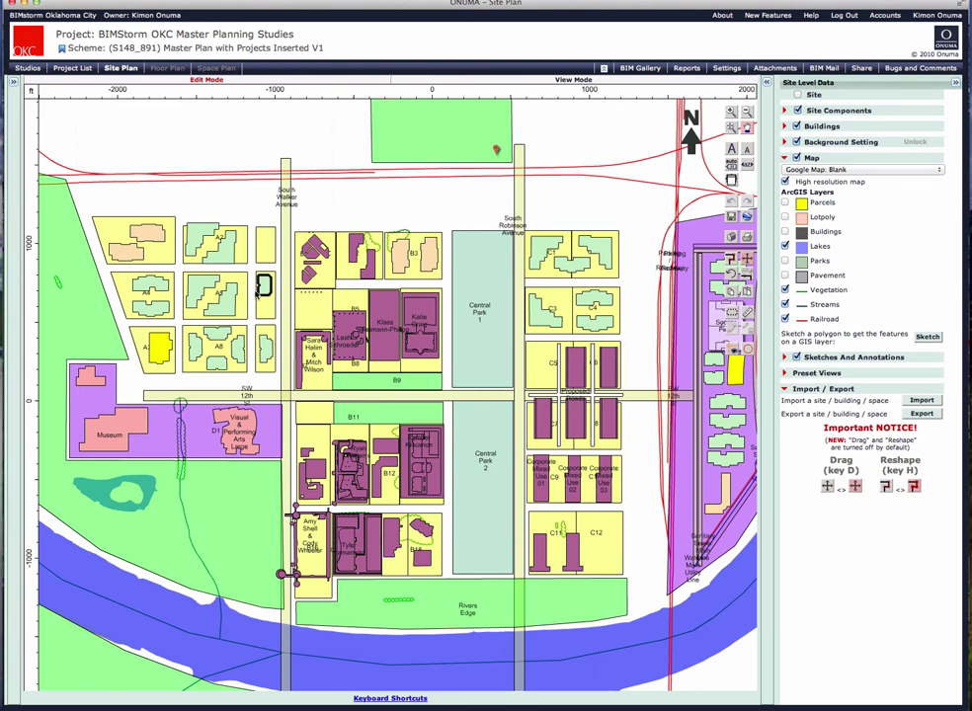
pyautogui.click(797, 126)
pyautogui.click(797, 126)
pyautogui.click(797, 127)
pyautogui.click(797, 126)
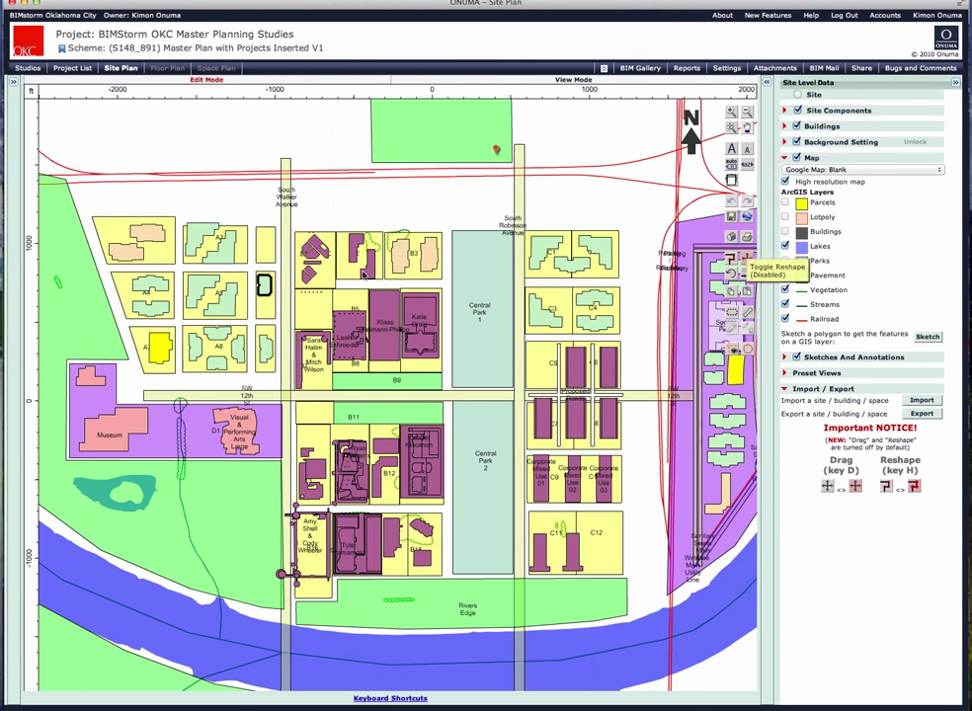
# With Drag enabled, move the purple L-shaped building onto parcel B2.
pyautogui.press('d')
pyautogui.moveTo(257, 264); pyautogui.dragTo(271, 263)
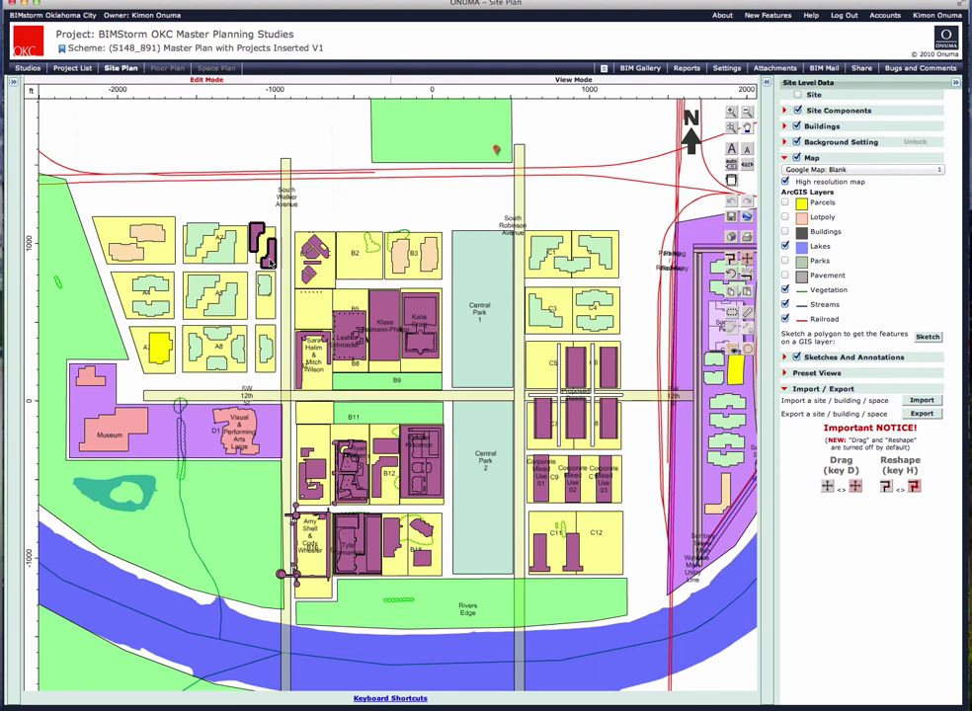
pyautogui.scroll(-2, 268, 259)
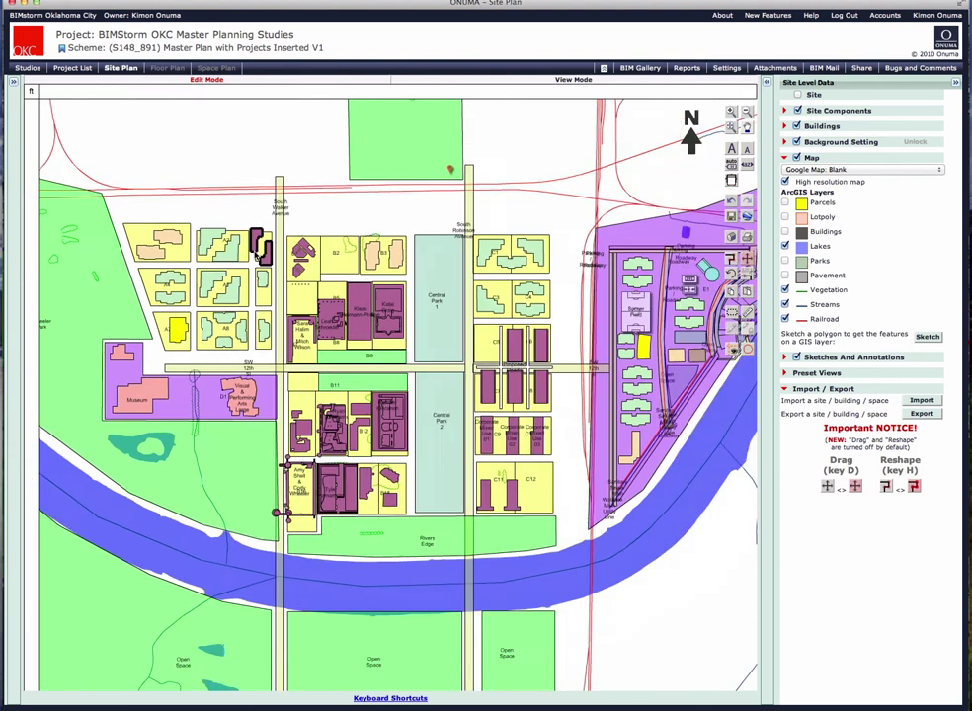
pyautogui.scroll(-2, 259, 255)
pyautogui.scroll(1, 259, 255)
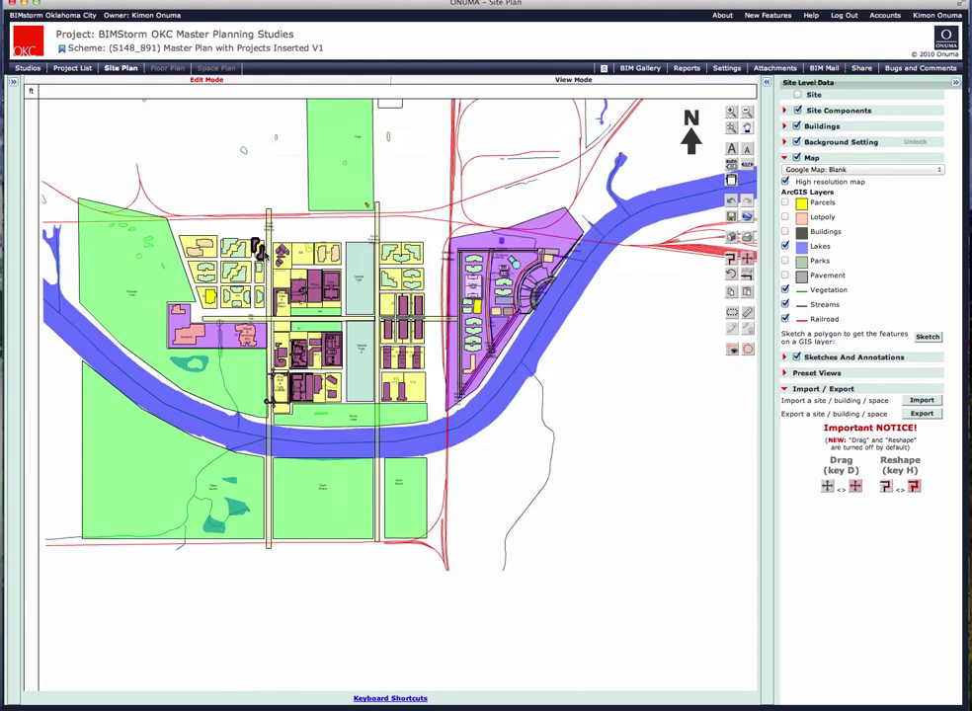
pyautogui.scroll(5, 249, 254)
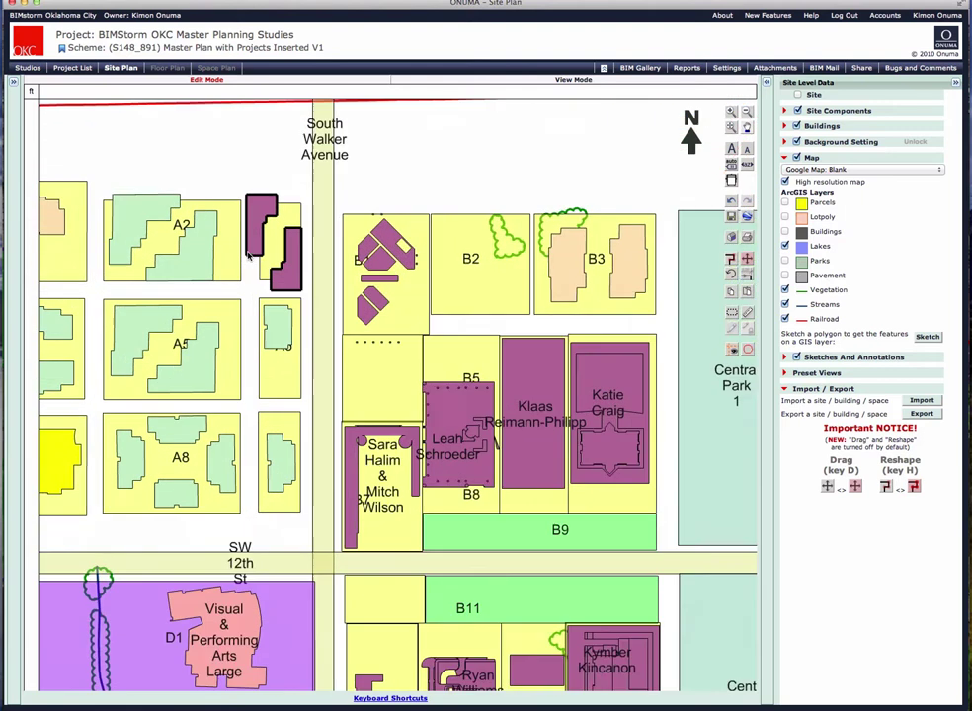
pyautogui.scroll(-3, 249, 254)
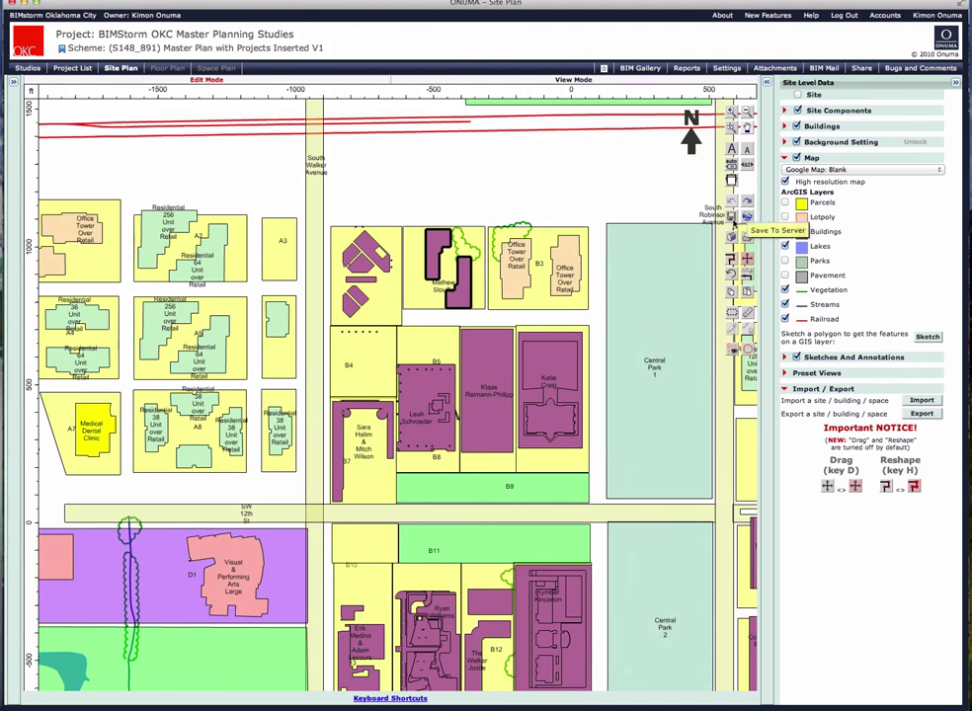
# Zoom to fit and hide the background map, leaving only the master plan.
pyautogui.click(732, 130)
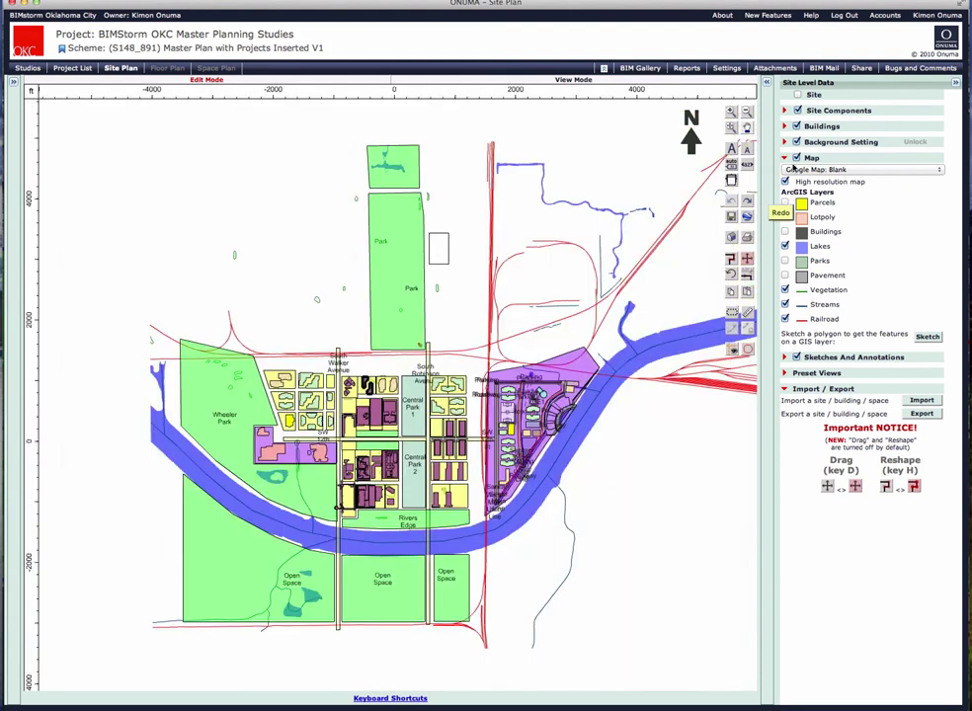
pyautogui.click(798, 158)
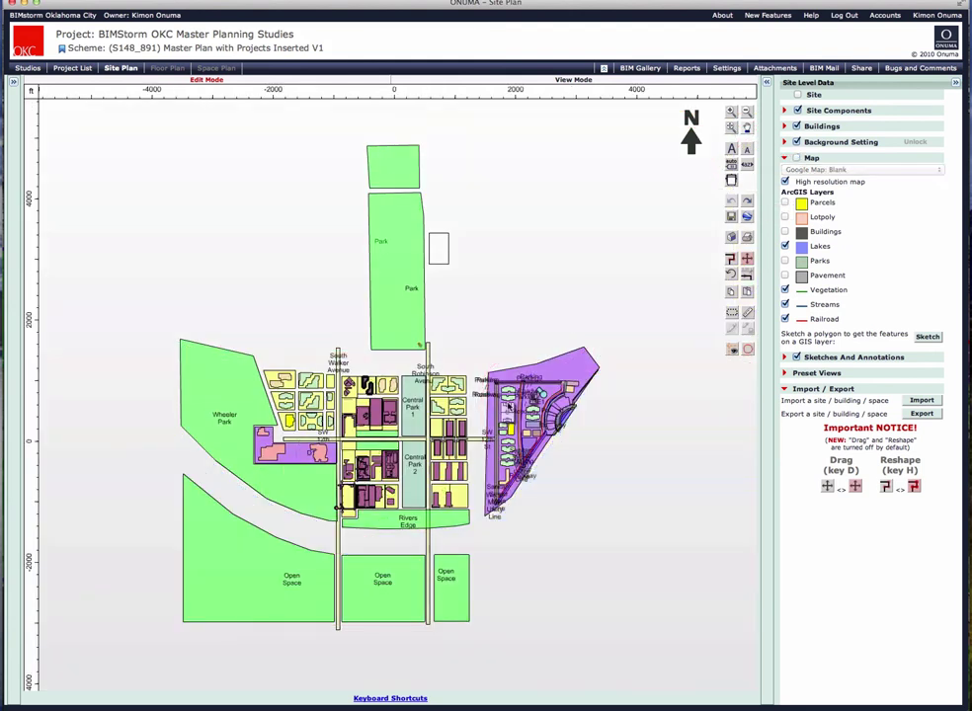
pyautogui.scroll(4, 359, 455)
pyautogui.scroll(3, 360, 455)
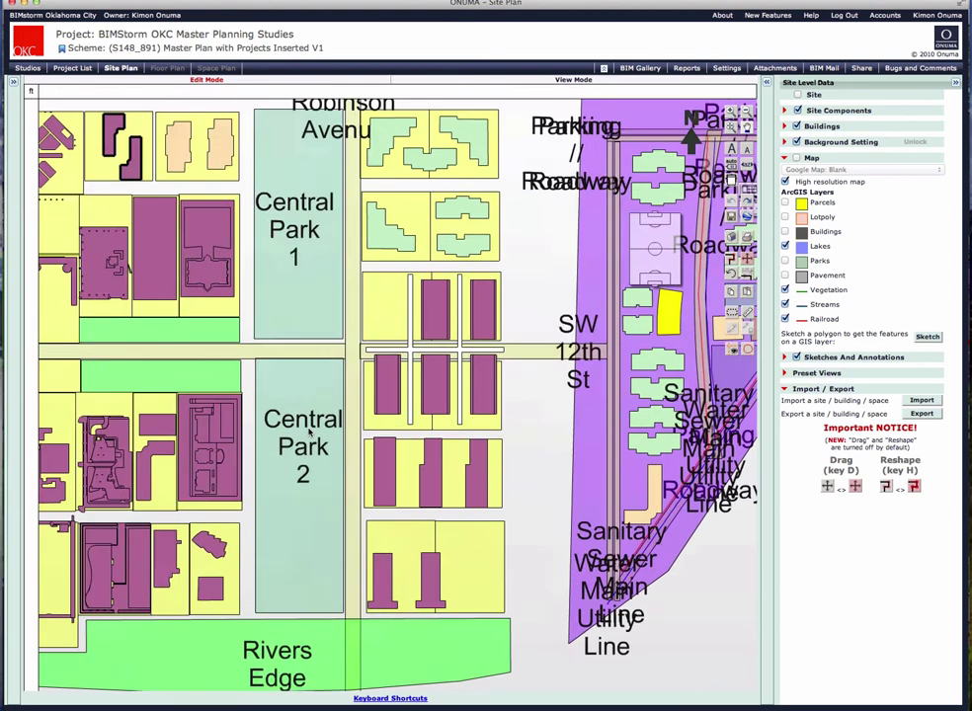
pyautogui.scroll(-2, 319, 426)
pyautogui.scroll(-3, 576, 297)
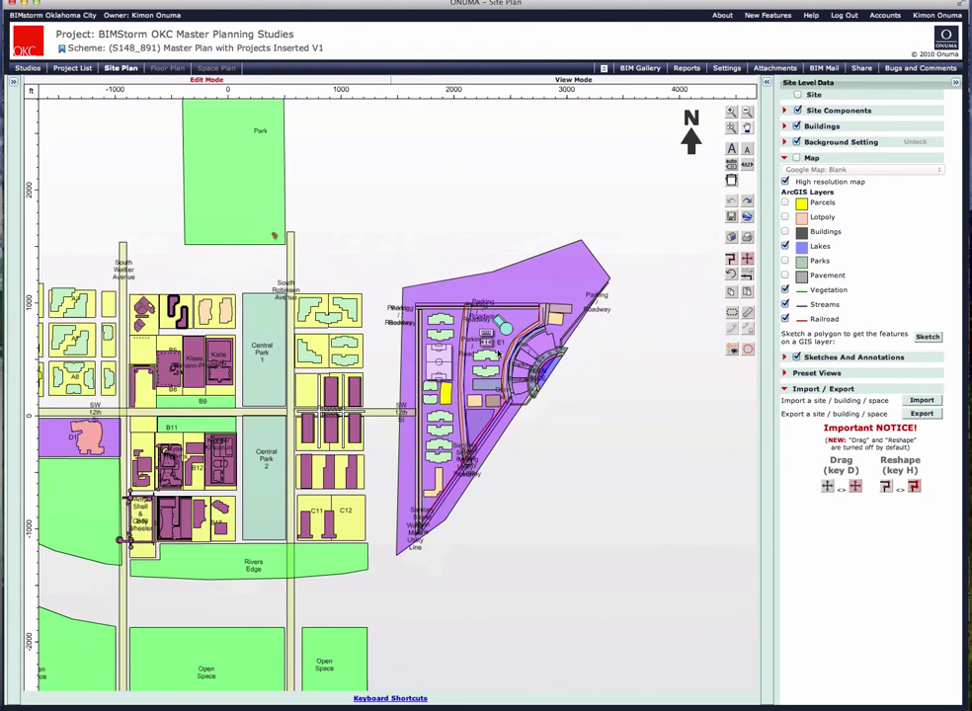
# Open the Site Report, enlarge the Reporter window to review totals and charts, then go back.
pyautogui.click(687, 69)
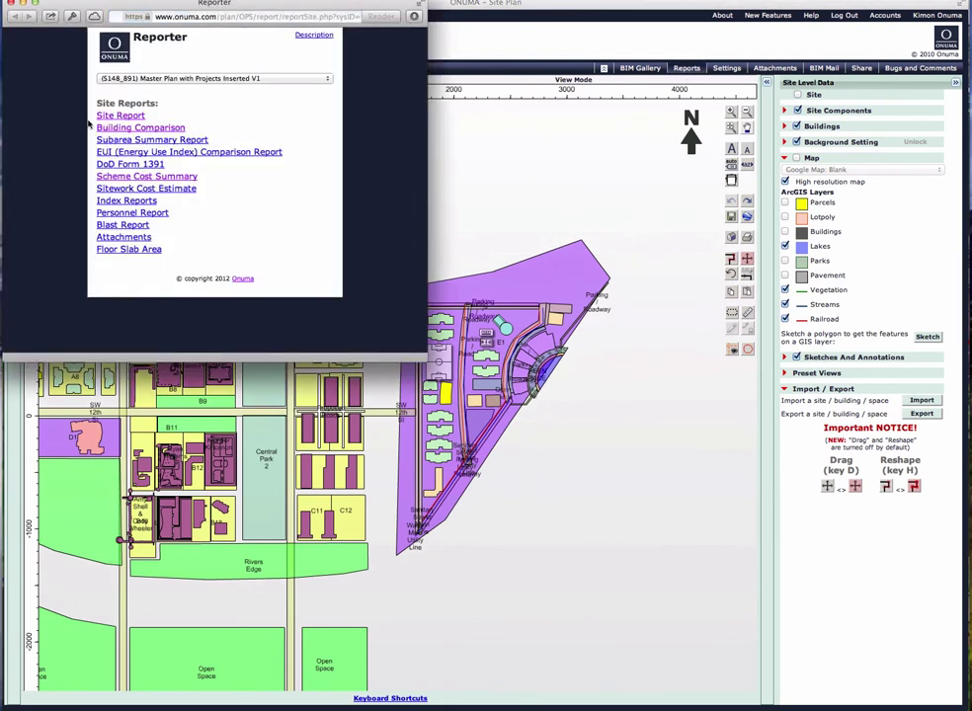
pyautogui.click(114, 118)
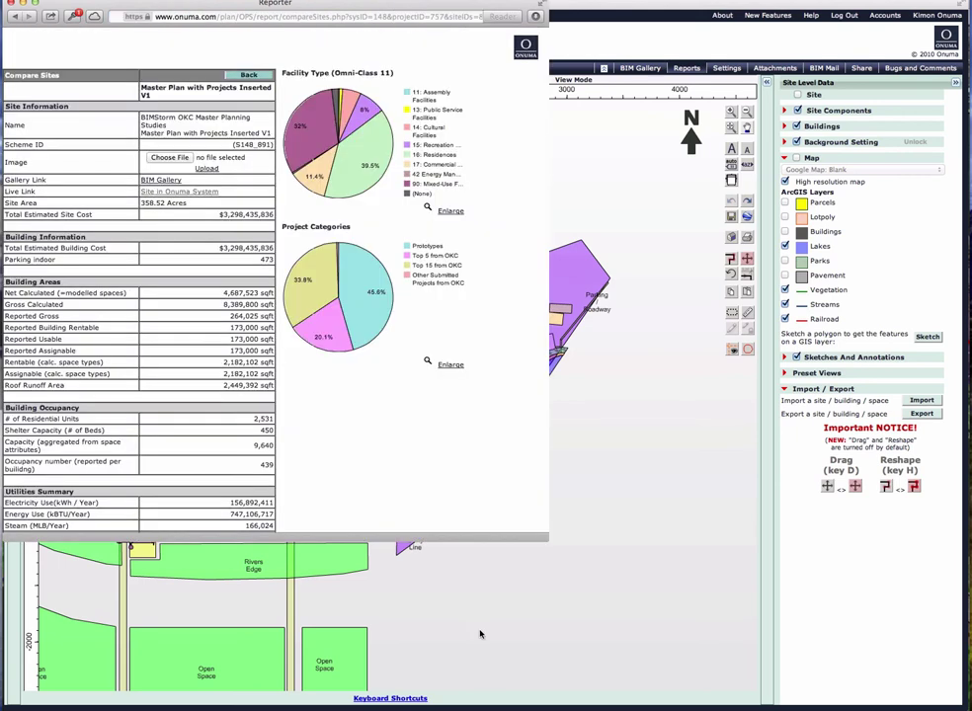
pyautogui.moveTo(554, 533); pyautogui.dragTo(568, 703)
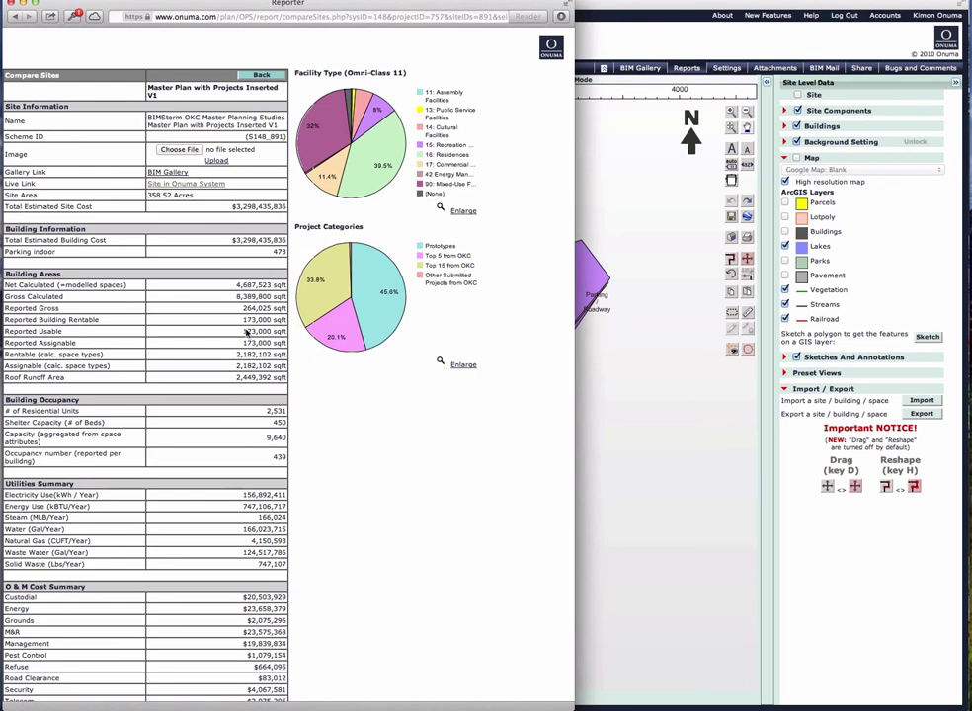
pyautogui.moveTo(363, 136)
pyautogui.click(262, 75)
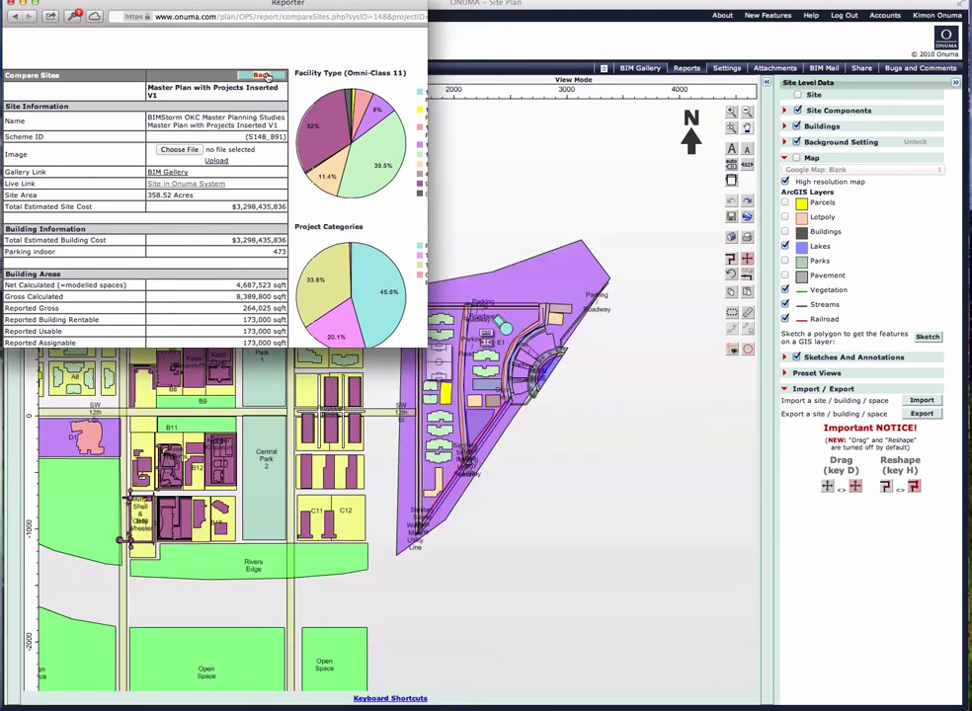
# Browse the Building Comparison report's per-building costs, floors and areas, then close it.
pyautogui.click(156, 126)
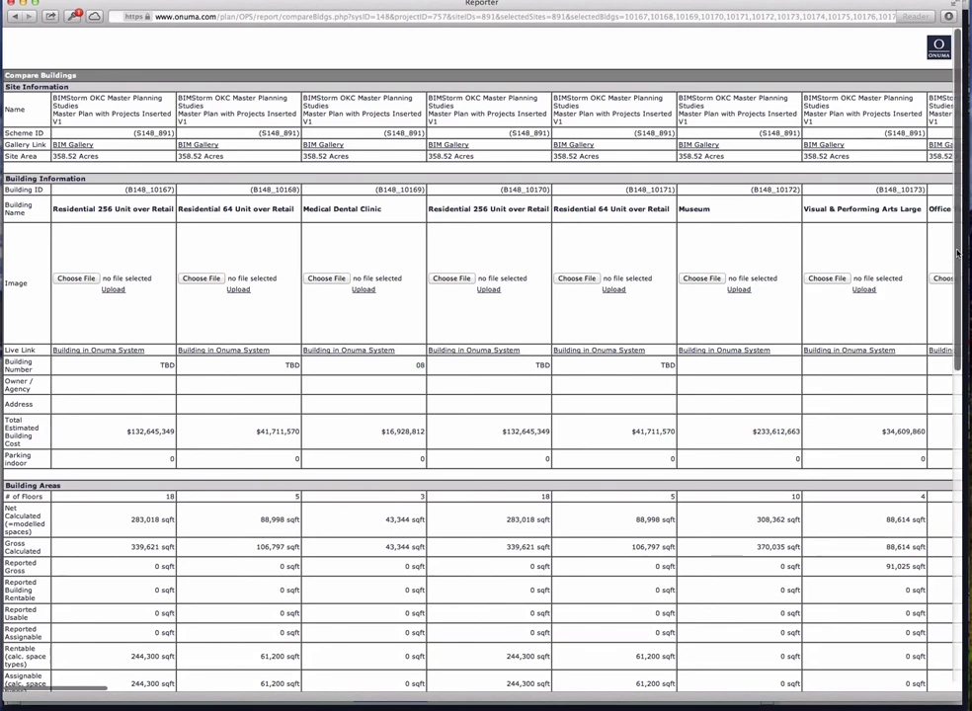
pyautogui.moveTo(957, 254); pyautogui.dragTo(967, 506)
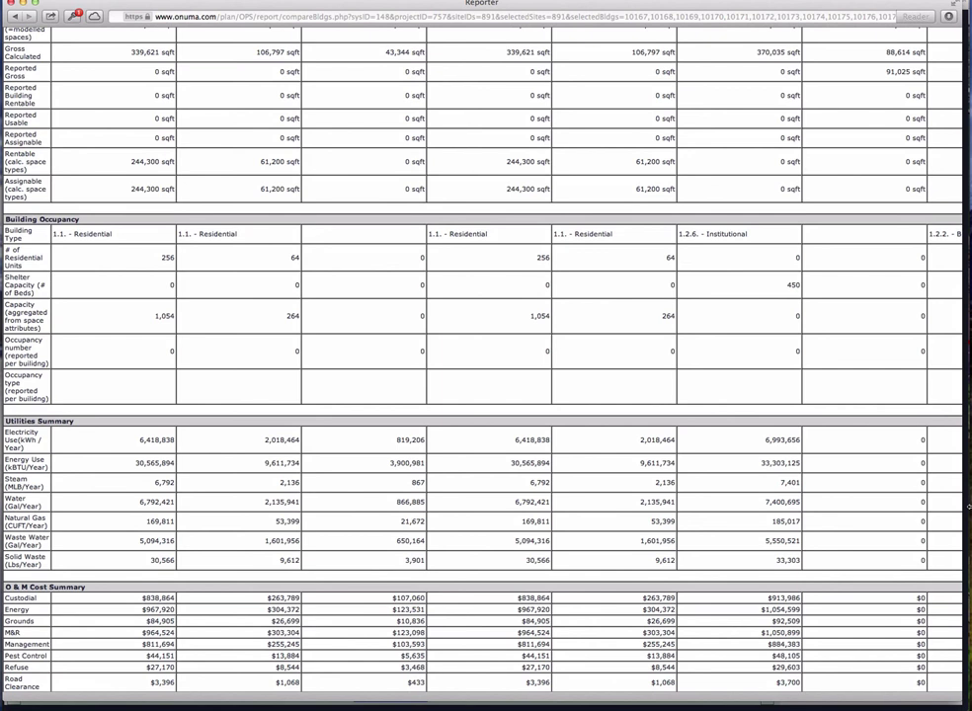
pyautogui.moveTo(967, 505); pyautogui.dragTo(968, 259)
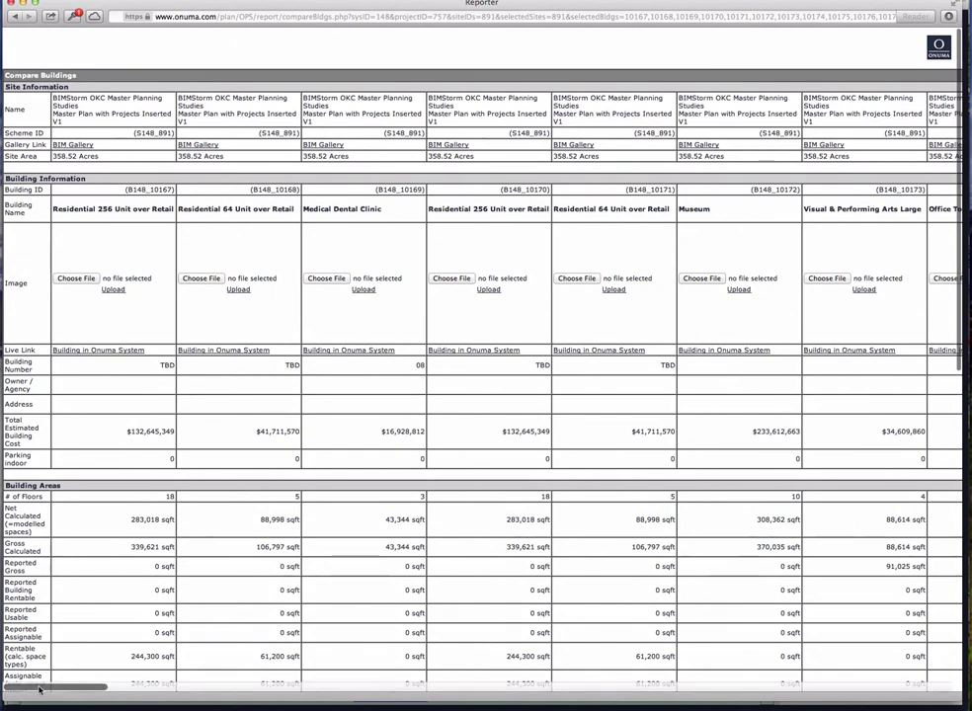
pyautogui.moveTo(39, 689); pyautogui.dragTo(89, 689)
pyautogui.scroll(-10, 369, 586)
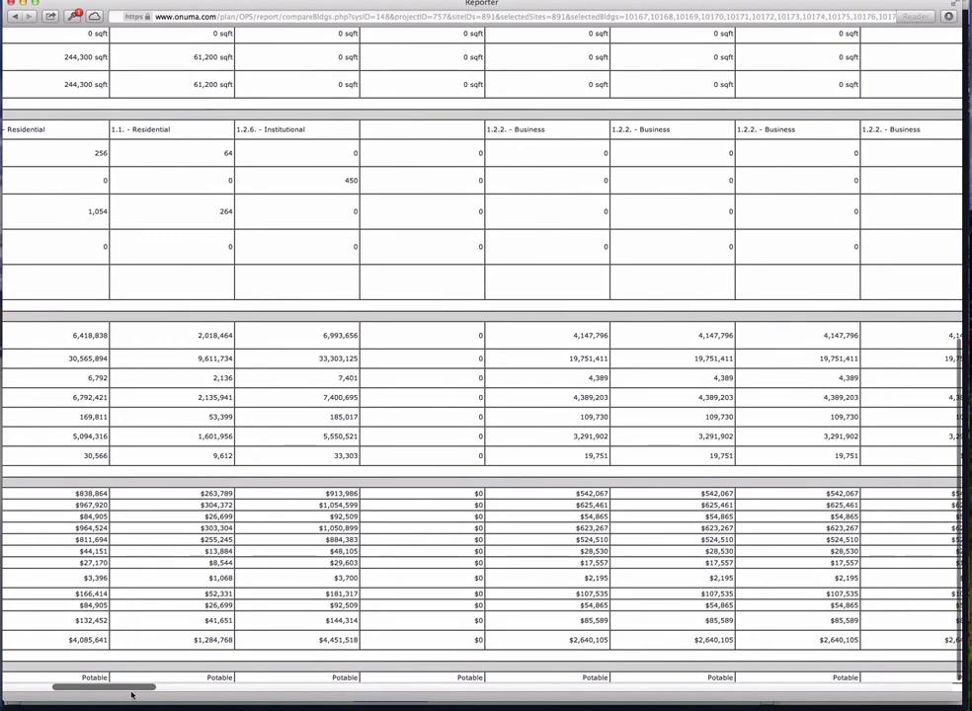
pyautogui.moveTo(134, 692); pyautogui.dragTo(401, 690)
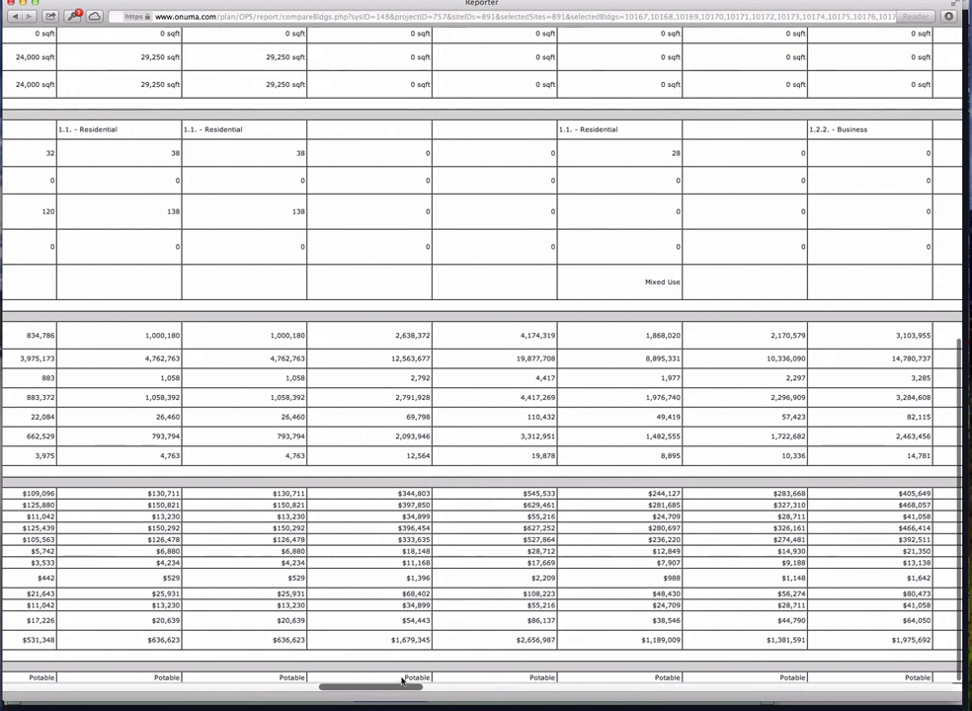
pyautogui.hscroll(-10, 392, 682)
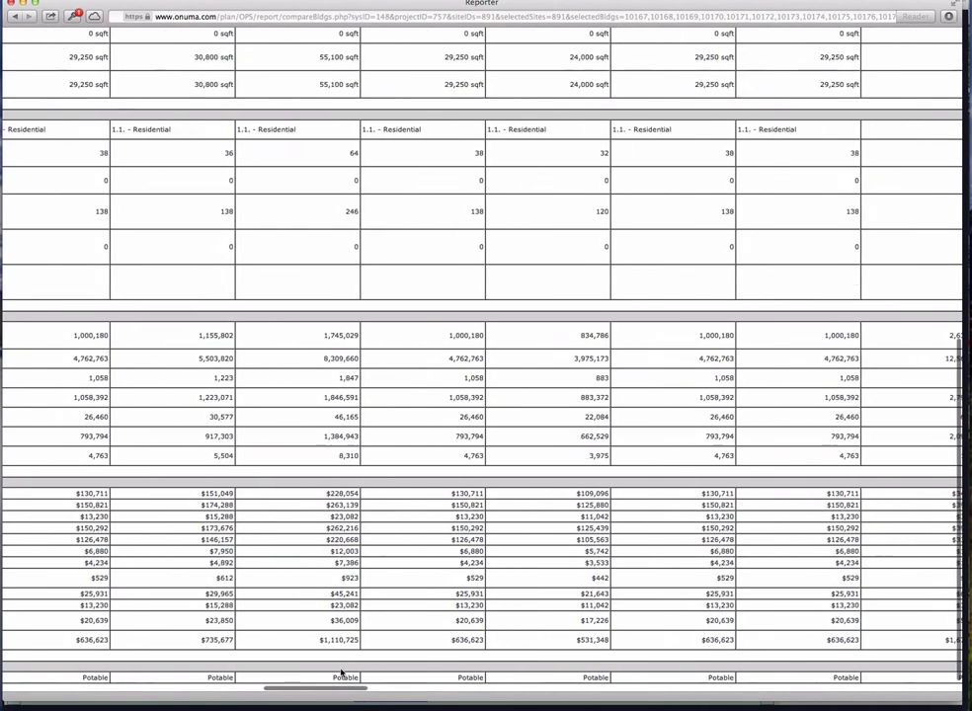
pyautogui.hscroll(-12, 177, 652)
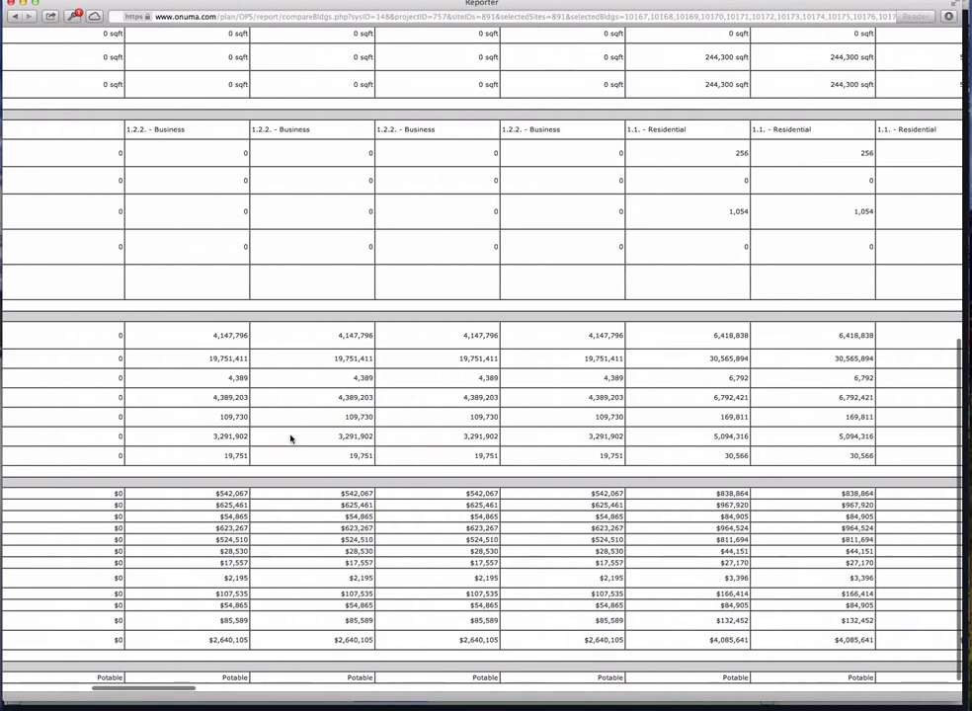
pyautogui.scroll(12, 290, 440)
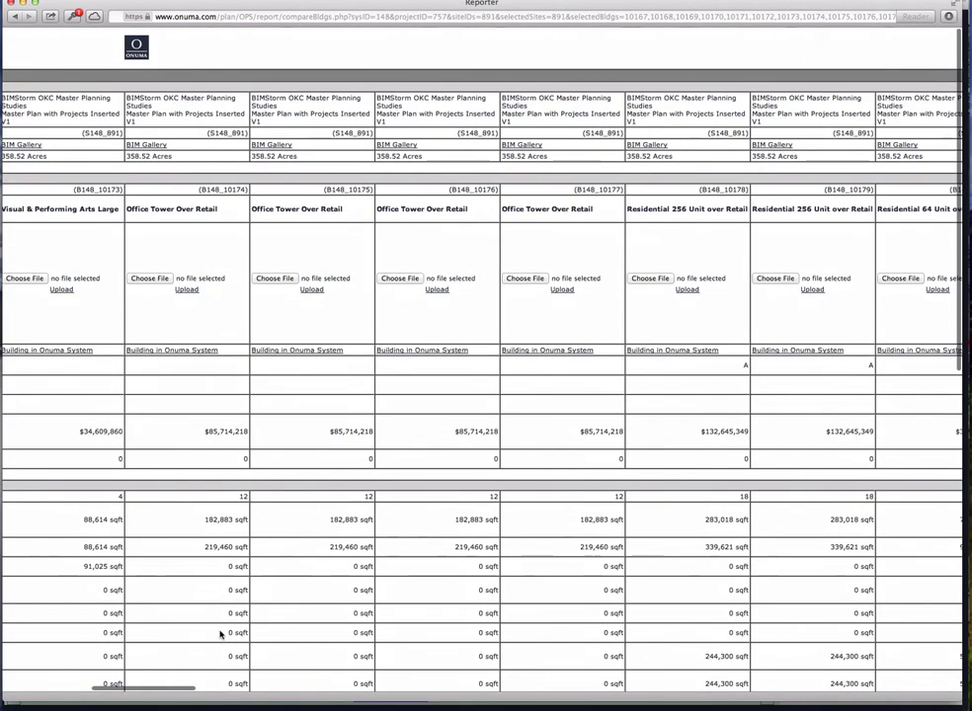
pyautogui.moveTo(150, 684); pyautogui.dragTo(44, 684)
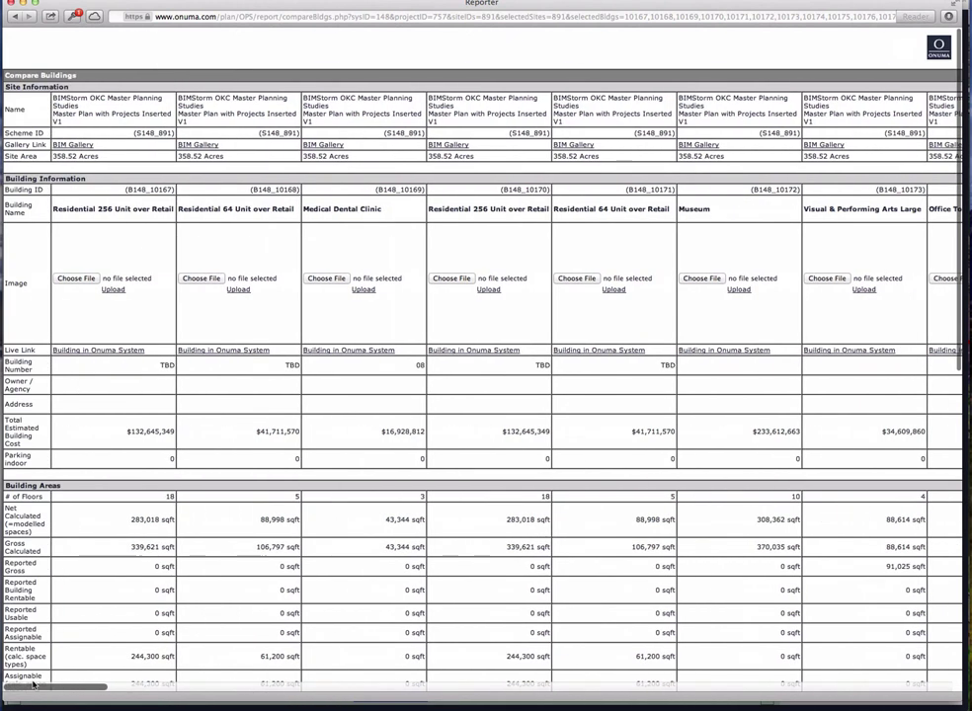
pyautogui.moveTo(282, 3); pyautogui.dragTo(345, 27)
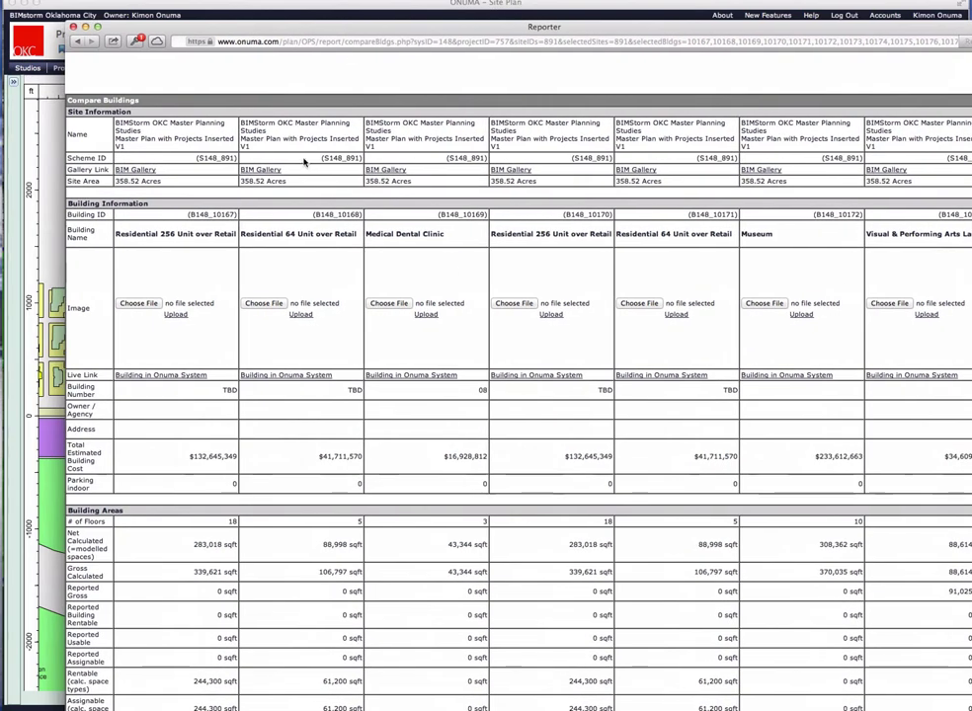
pyautogui.press('super+w')
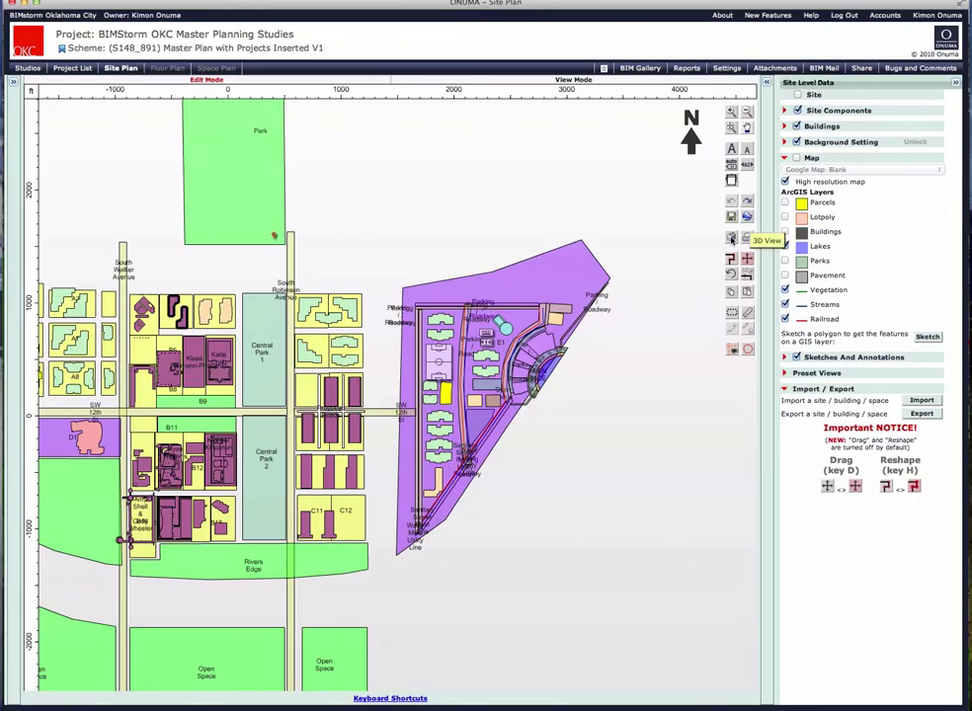
# Open the Scheme Cost Summary, scroll through per-building construction costs, then close it.
pyautogui.scroll(2, 732, 240)
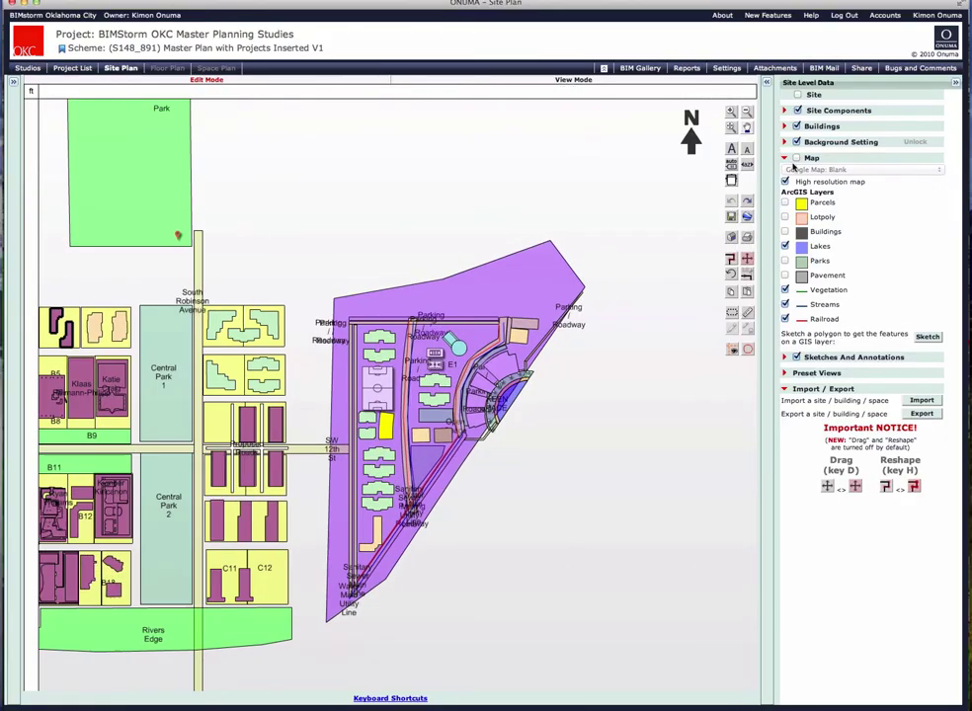
pyautogui.click(688, 68)
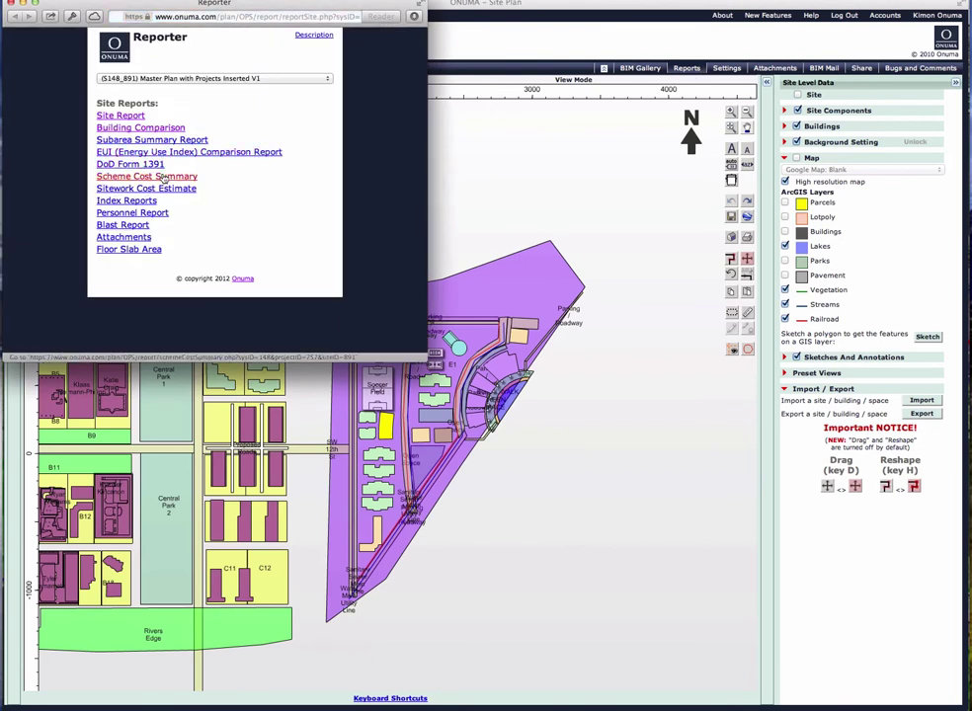
pyautogui.click(163, 177)
pyautogui.scroll(-3, 368, 517)
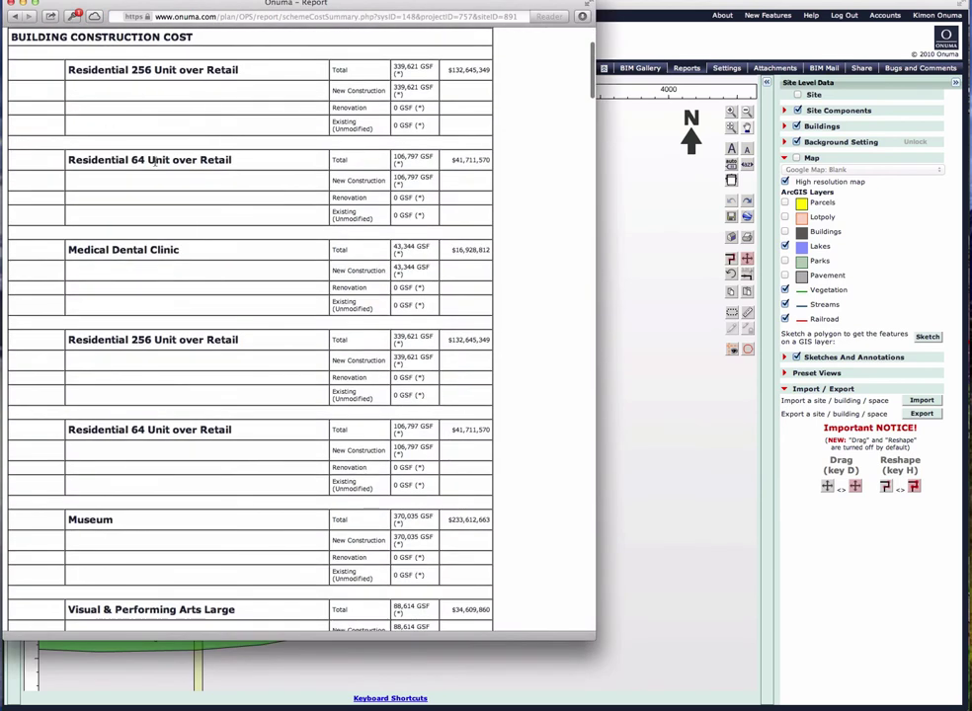
pyautogui.scroll(-3, 106, 129)
pyautogui.scroll(-20, 173, 225)
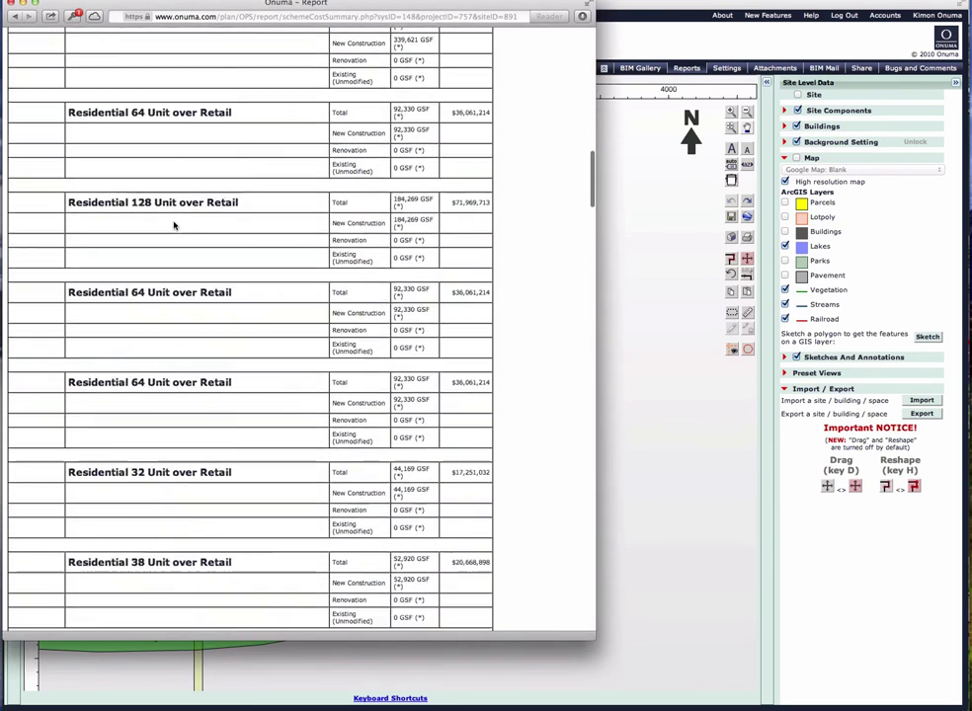
pyautogui.scroll(-20, 174, 225)
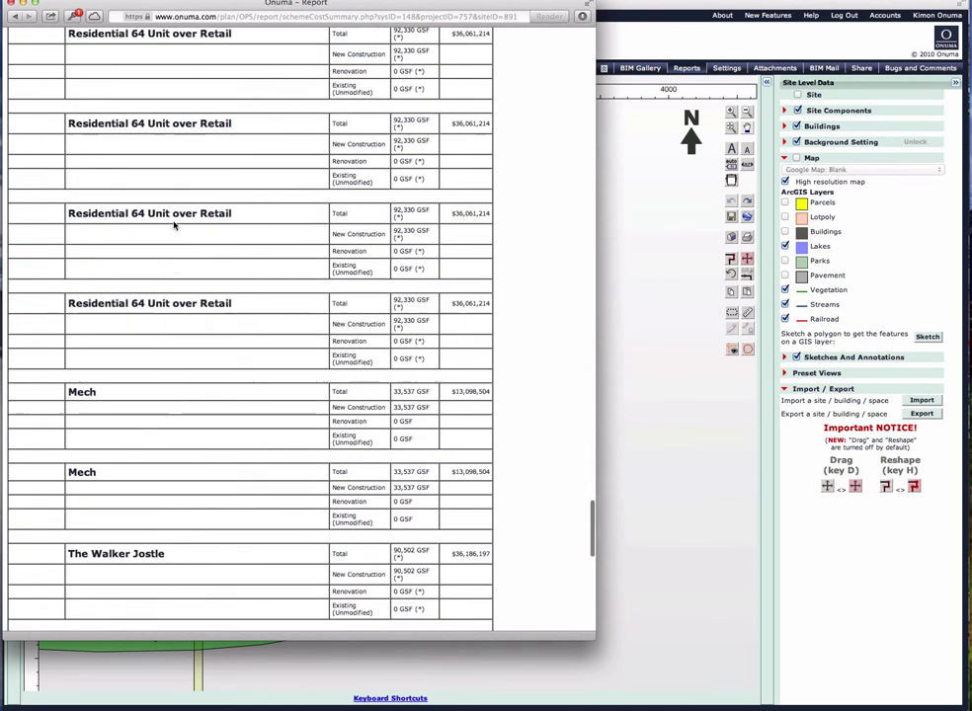
pyautogui.scroll(15, 174, 225)
pyautogui.scroll(20, 174, 226)
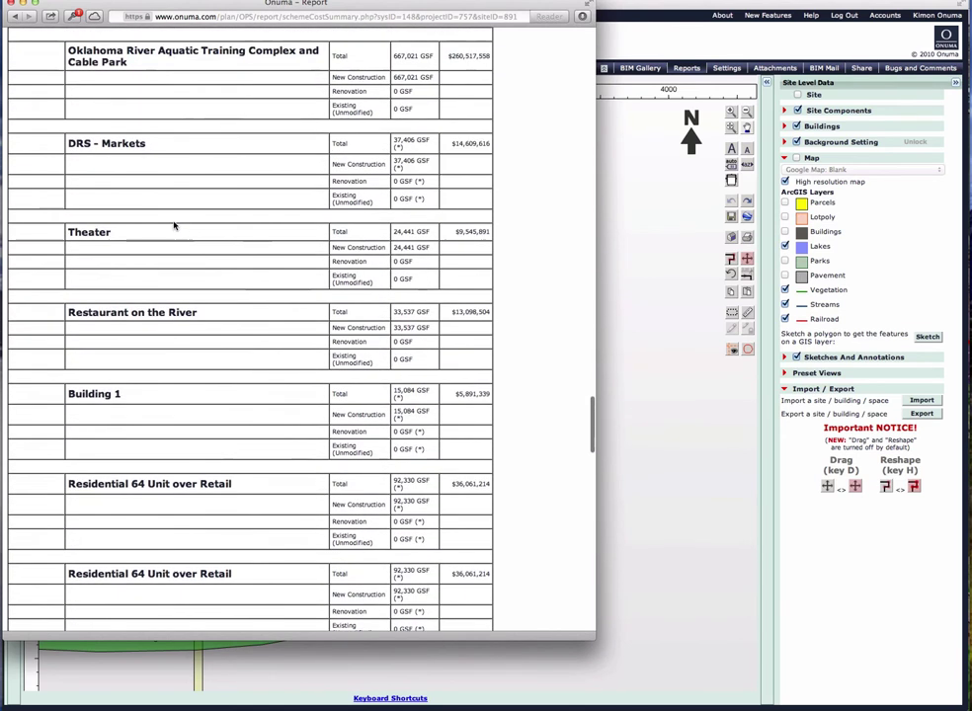
pyautogui.scroll(15, 174, 225)
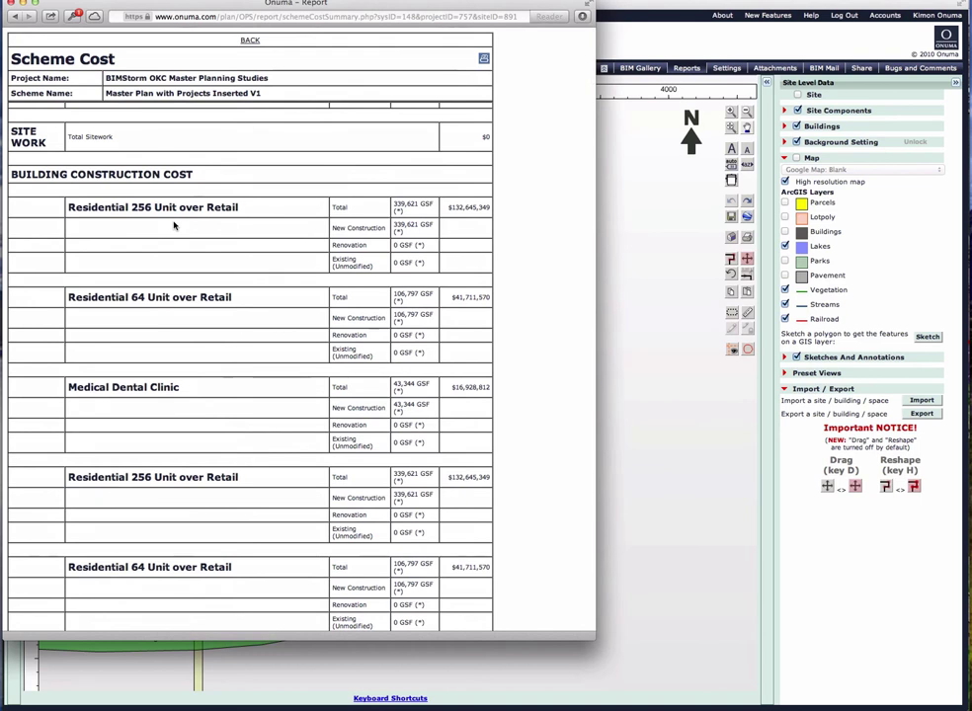
pyautogui.press('super+w')
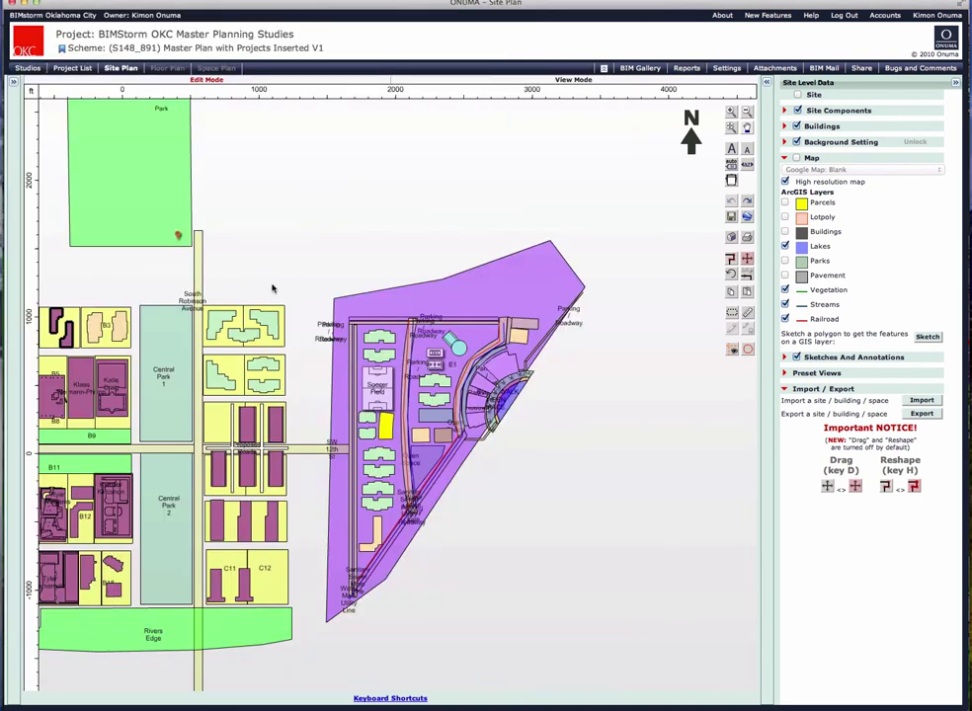
# Export to Google Earth as Building Volume with Time-based Color and an included Date-Clock.
pyautogui.moveTo(256, 267); pyautogui.dragTo(540, 242)
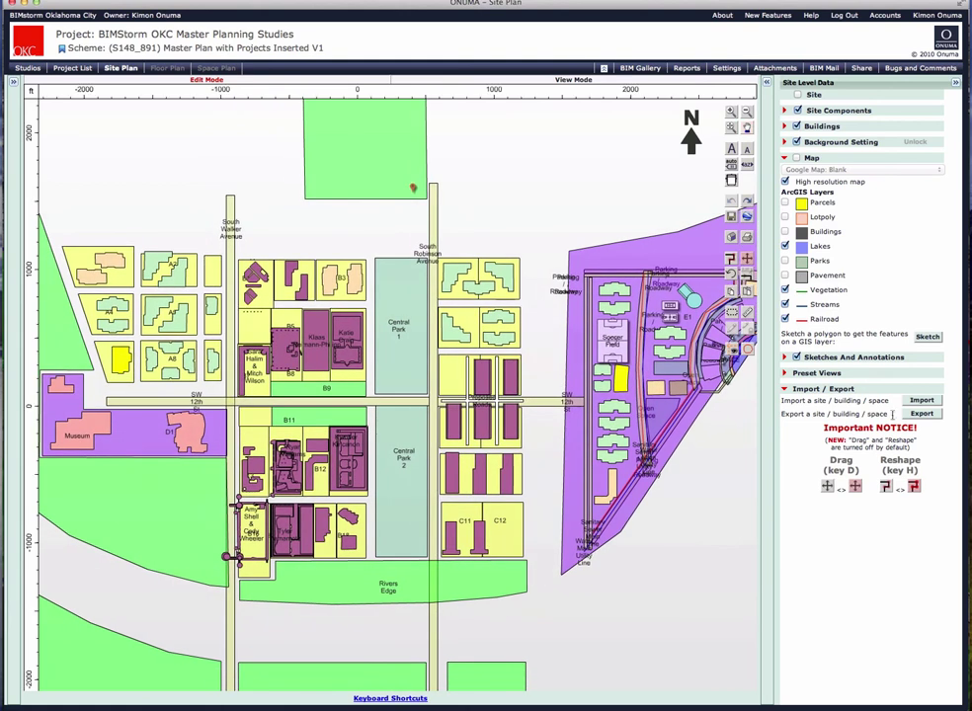
pyautogui.click(914, 414)
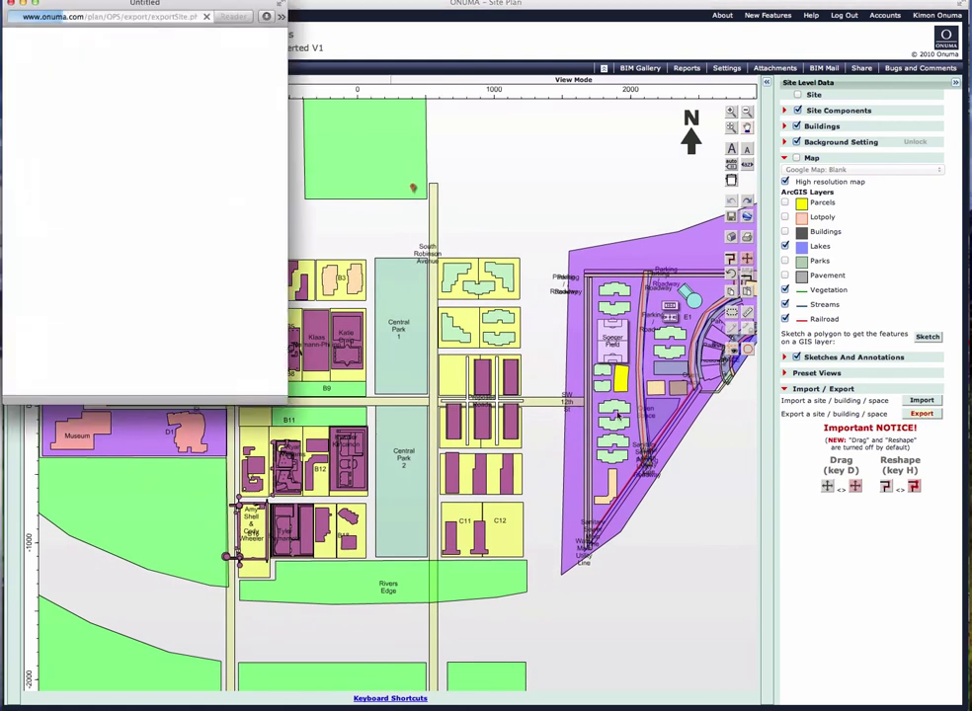
pyautogui.click(101, 116)
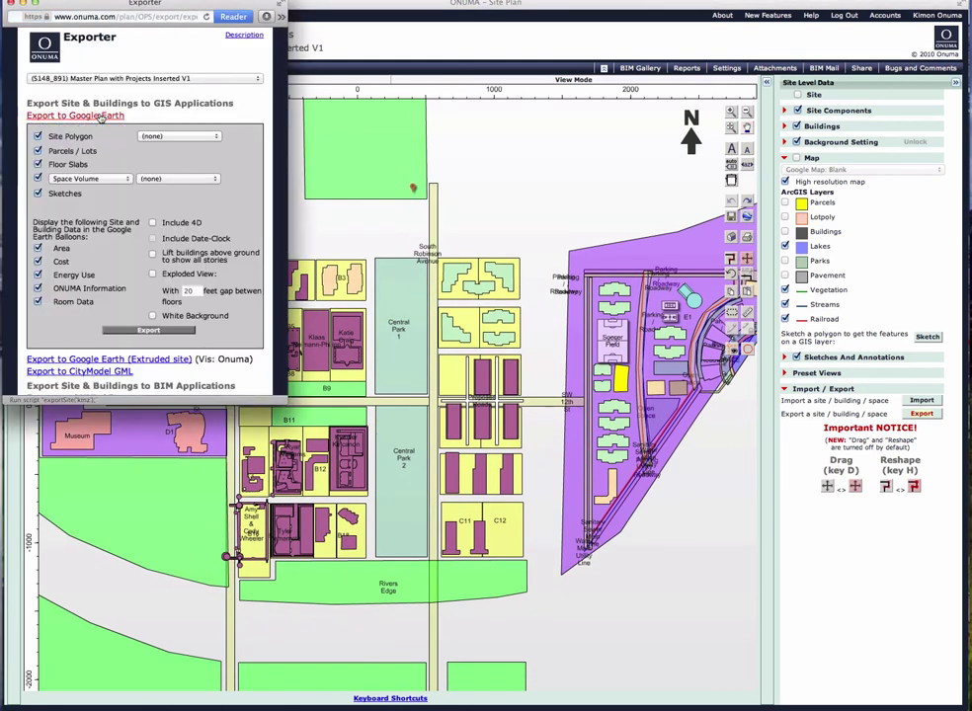
pyautogui.click(93, 177)
pyautogui.click(91, 177)
pyautogui.click(85, 167)
pyautogui.click(151, 179)
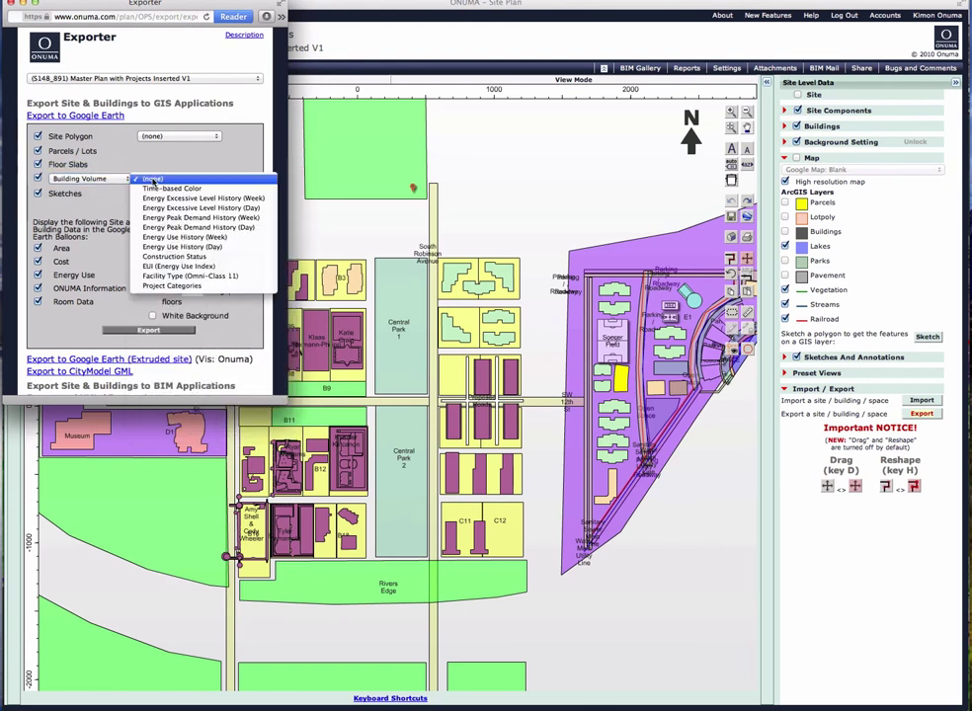
pyautogui.click(163, 190)
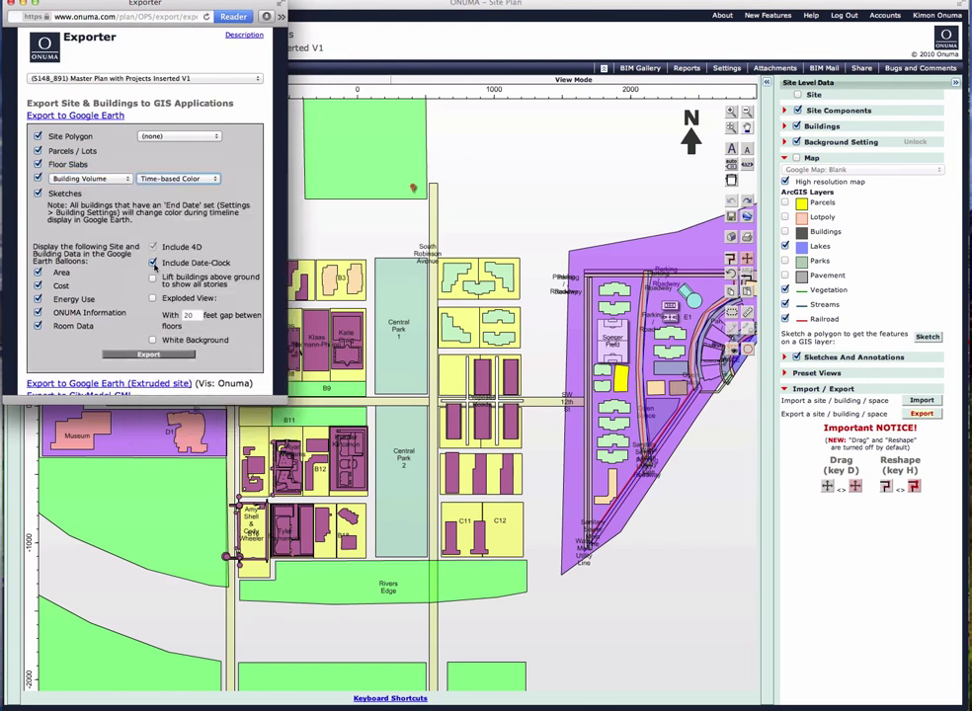
pyautogui.click(161, 352)
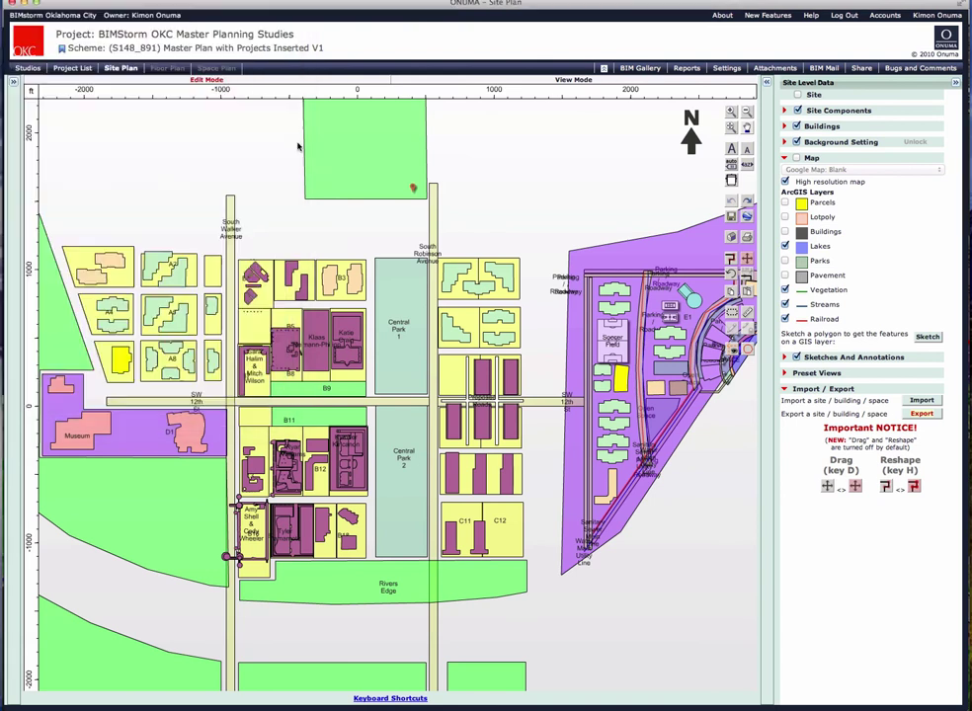
pyautogui.press('super+Tab')
pyautogui.press('super+Tab')
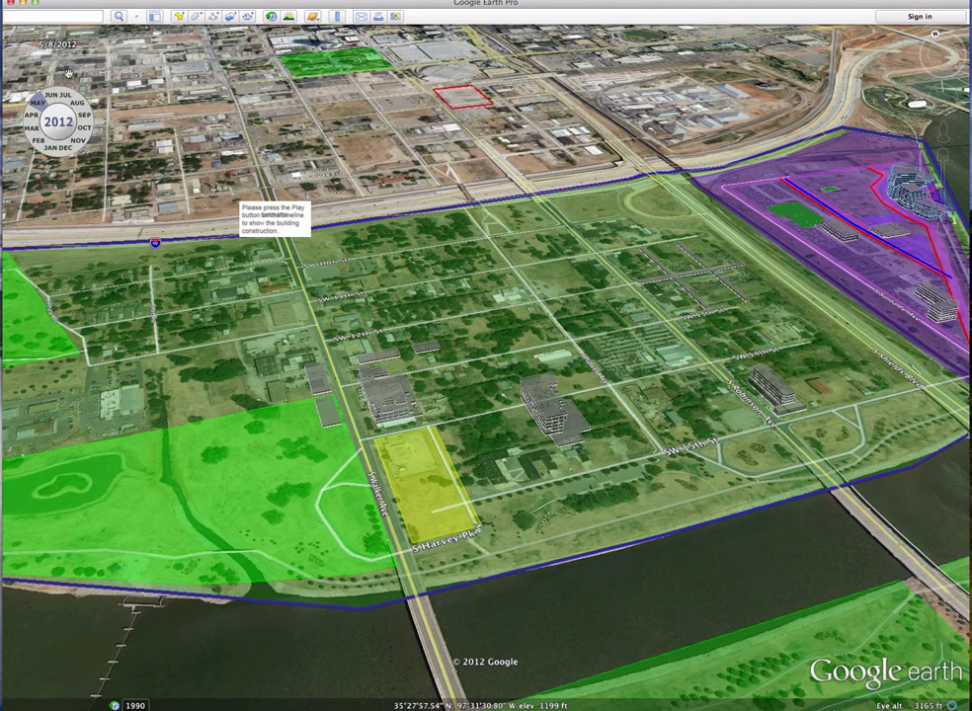
# Play the construction timeline, then move the time slider to 8/25/2016.
pyautogui.moveTo(51, 59)
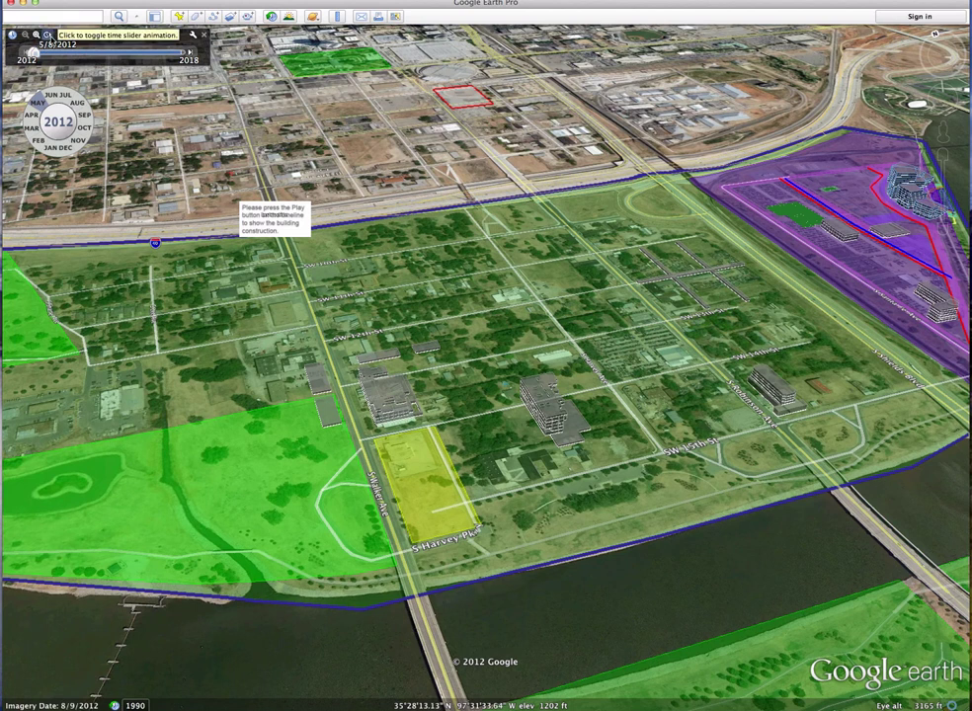
pyautogui.click(47, 35)
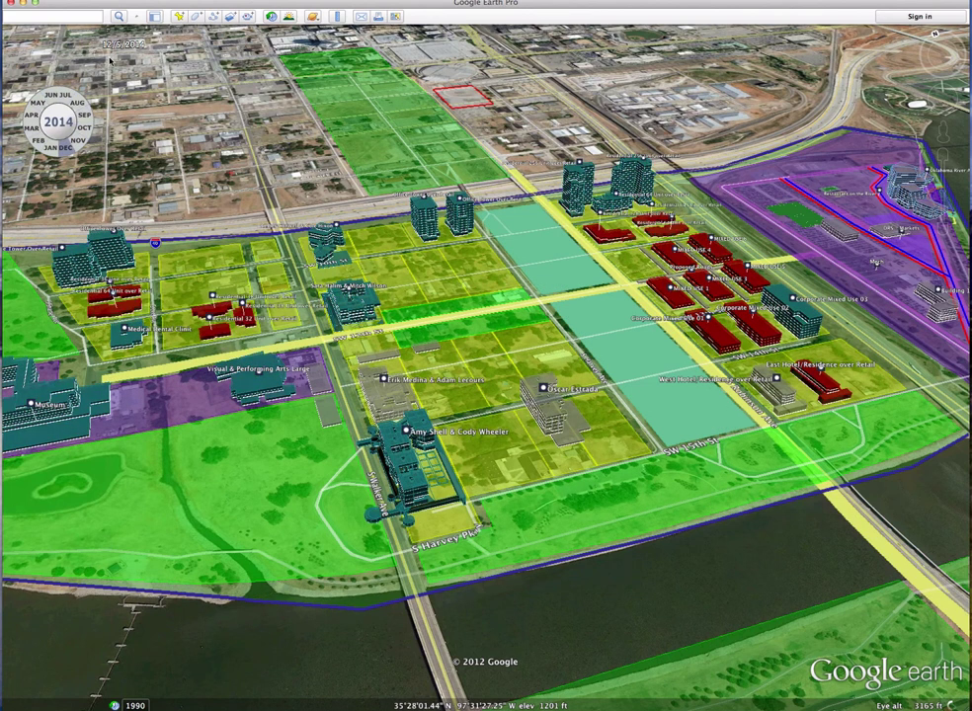
pyautogui.moveTo(121, 58)
pyautogui.moveTo(120, 58)
pyautogui.mouseDown()
pyautogui.moveTo(181, 56)
pyautogui.moveTo(65, 57)
pyautogui.moveTo(138, 56)
pyautogui.mouseUp()
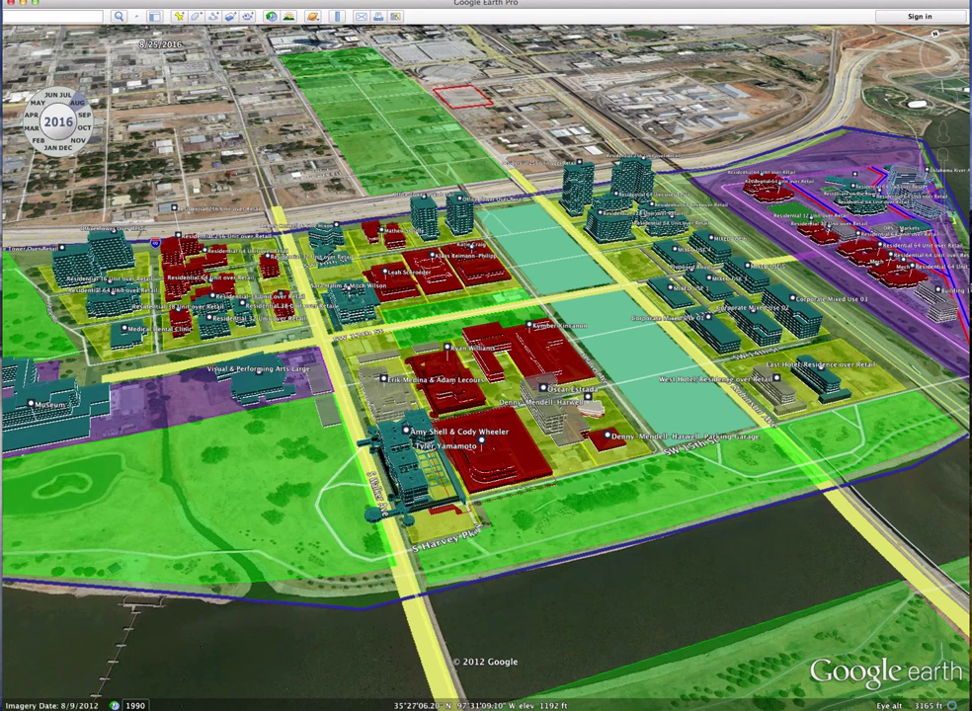
pyautogui.scroll(3, 668, 327)
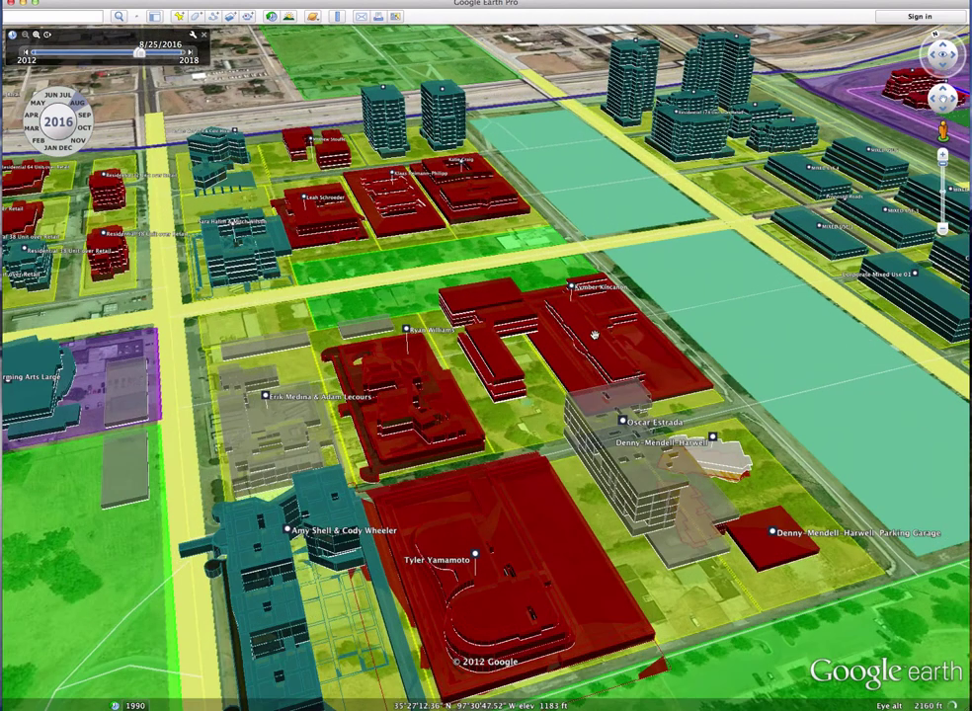
pyautogui.click(400, 306)
pyautogui.click(275, 319)
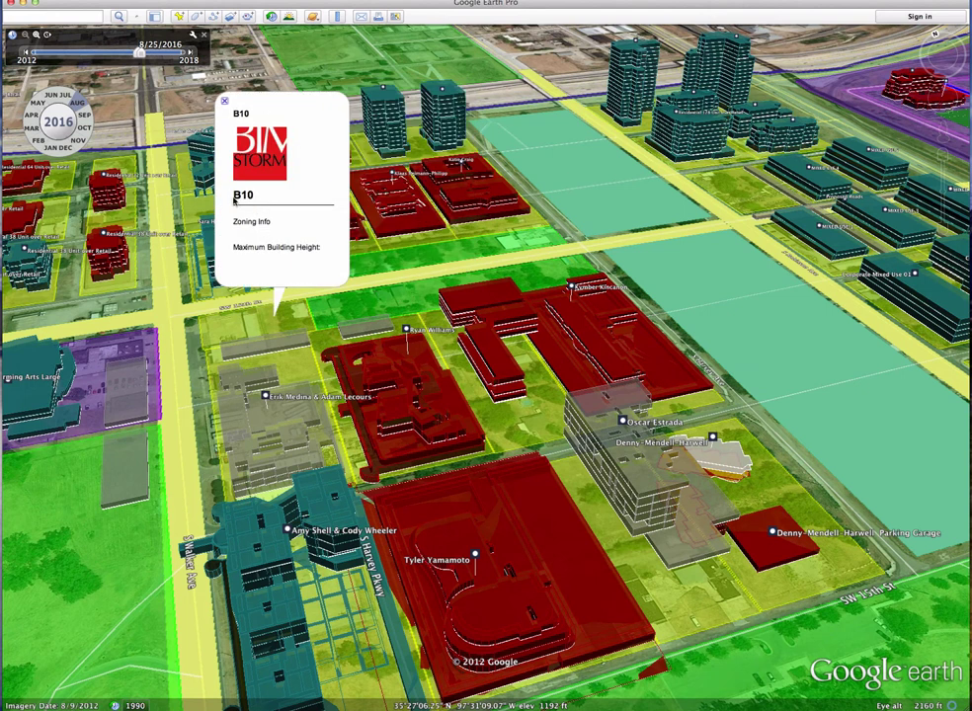
pyautogui.click(540, 441)
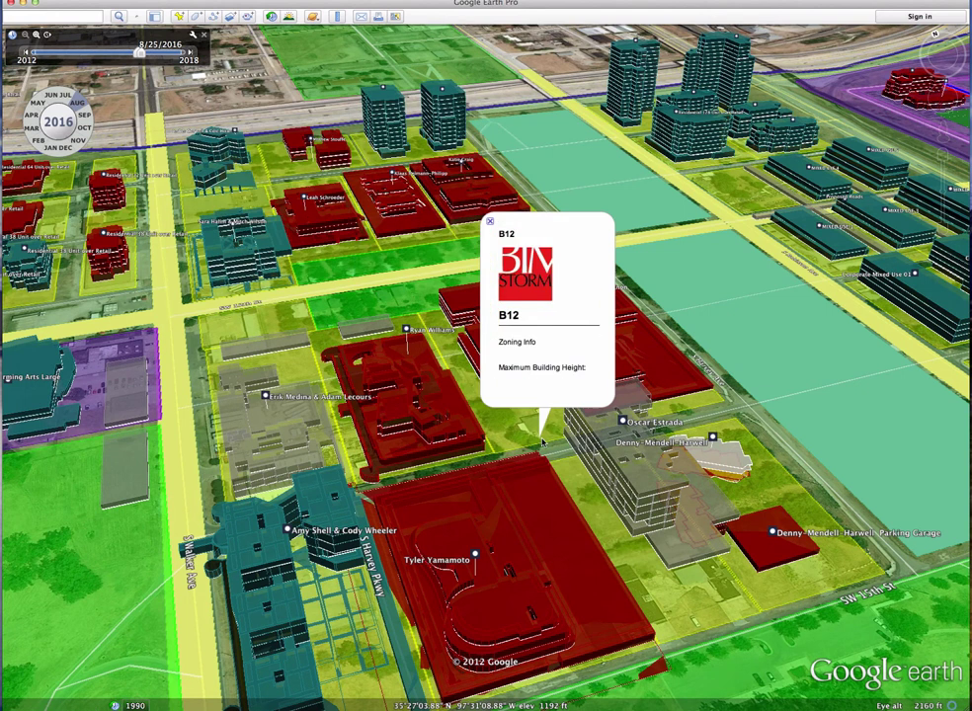
pyautogui.click(622, 528)
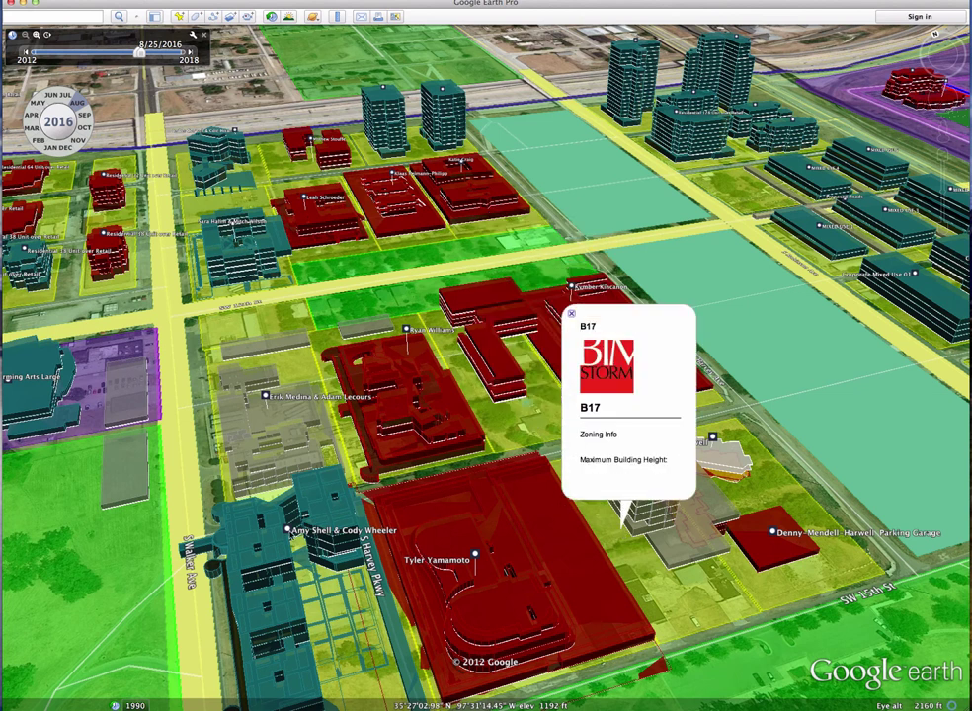
pyautogui.click(286, 529)
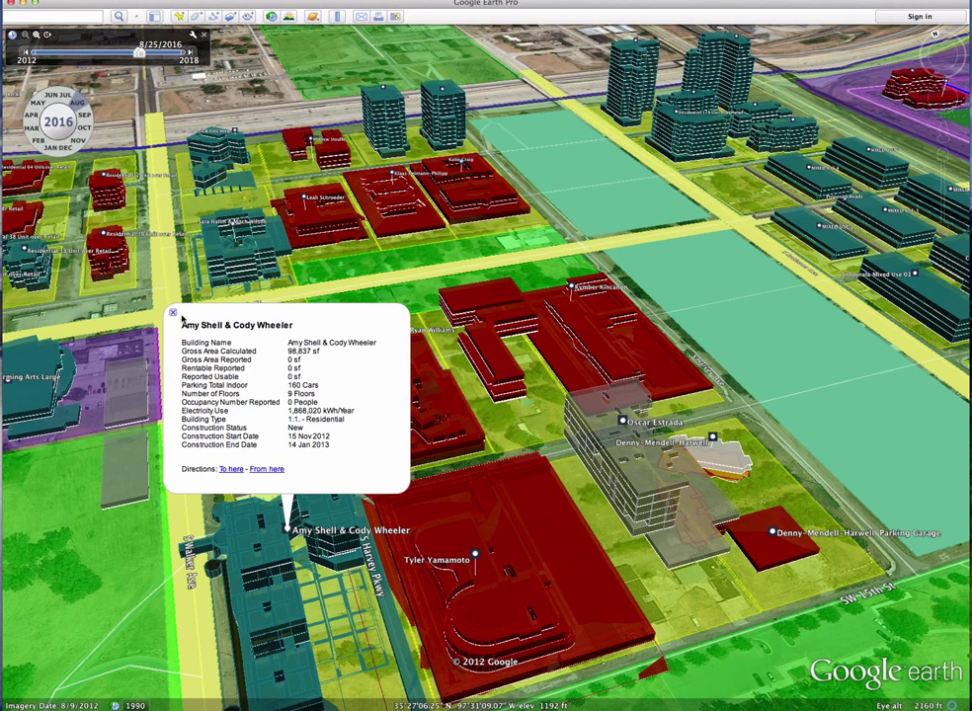
pyautogui.click(174, 314)
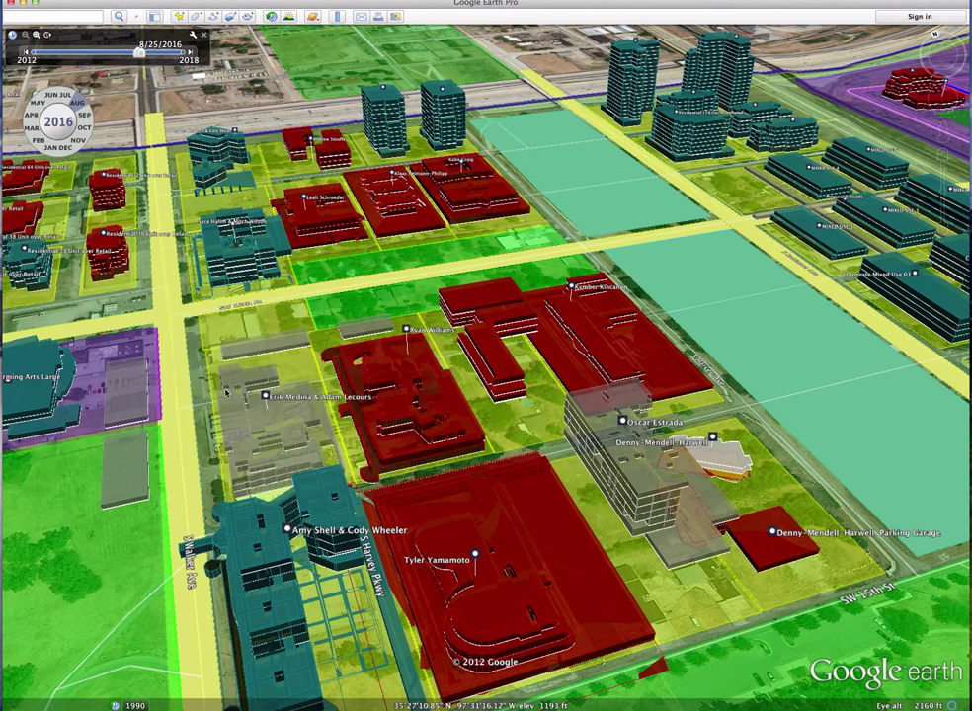
pyautogui.scroll(-3, 206, 480)
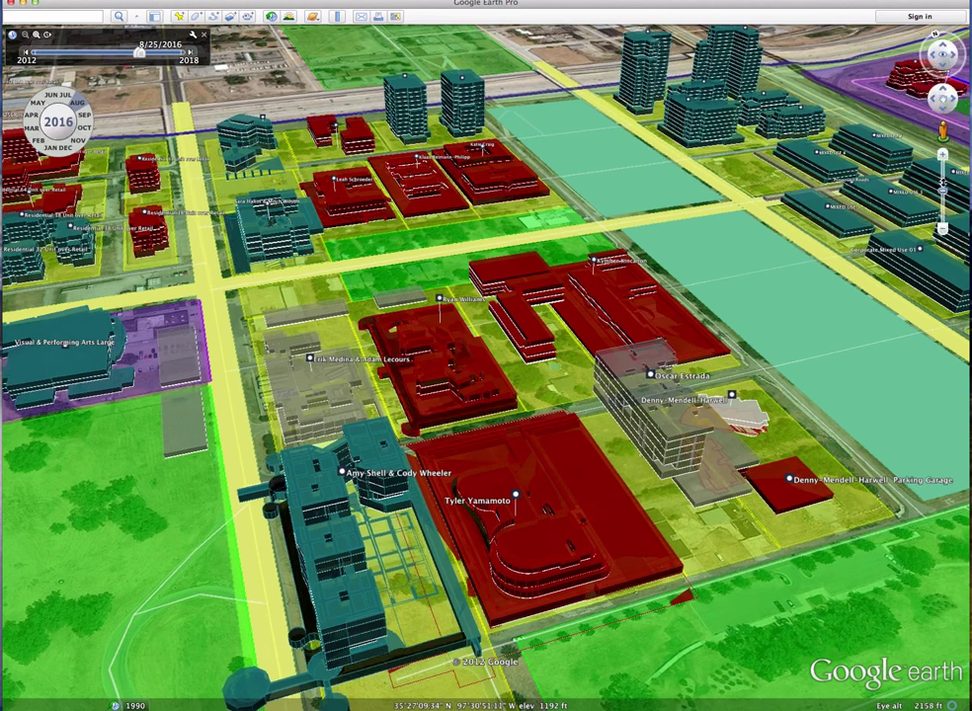
pyautogui.scroll(2, 942, 188)
pyautogui.scroll(1, 942, 188)
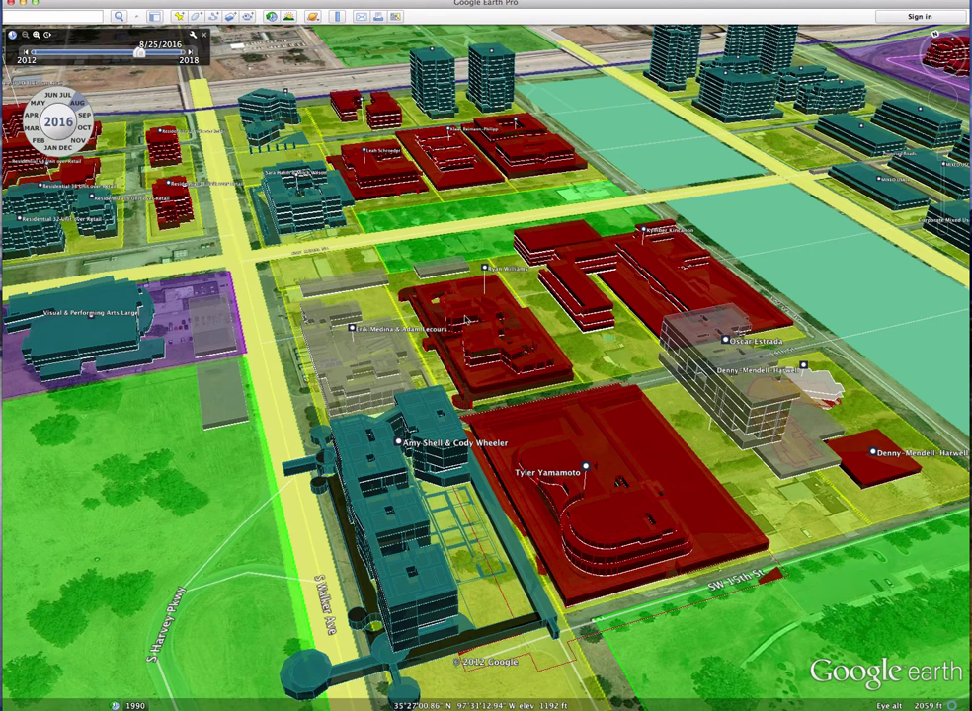
pyautogui.moveTo(478, 286); pyautogui.dragTo(551, 338)
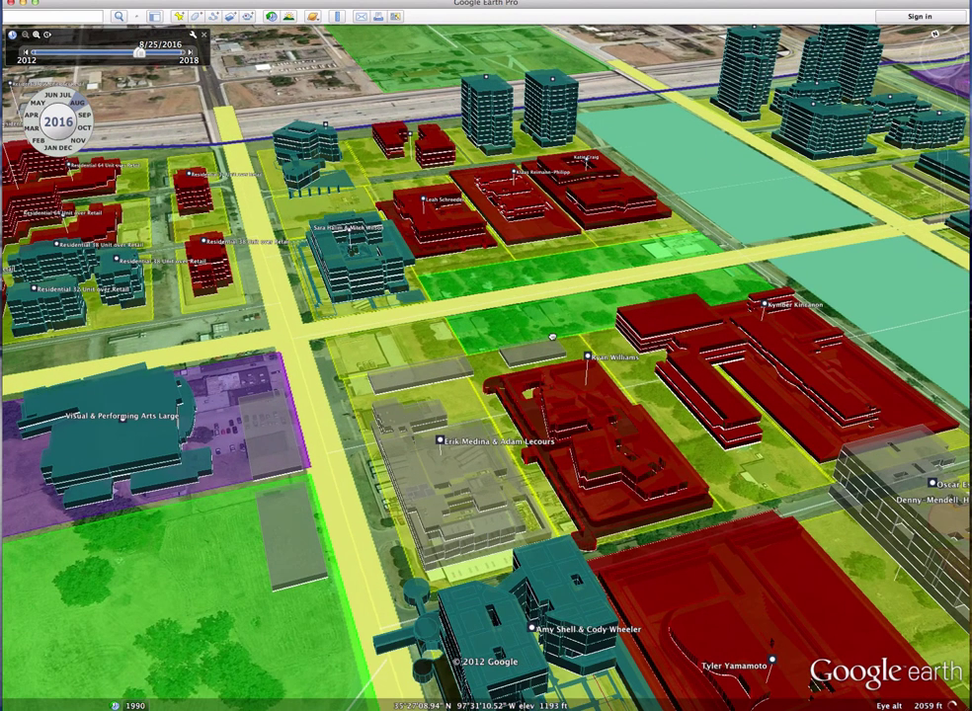
pyautogui.click(292, 334)
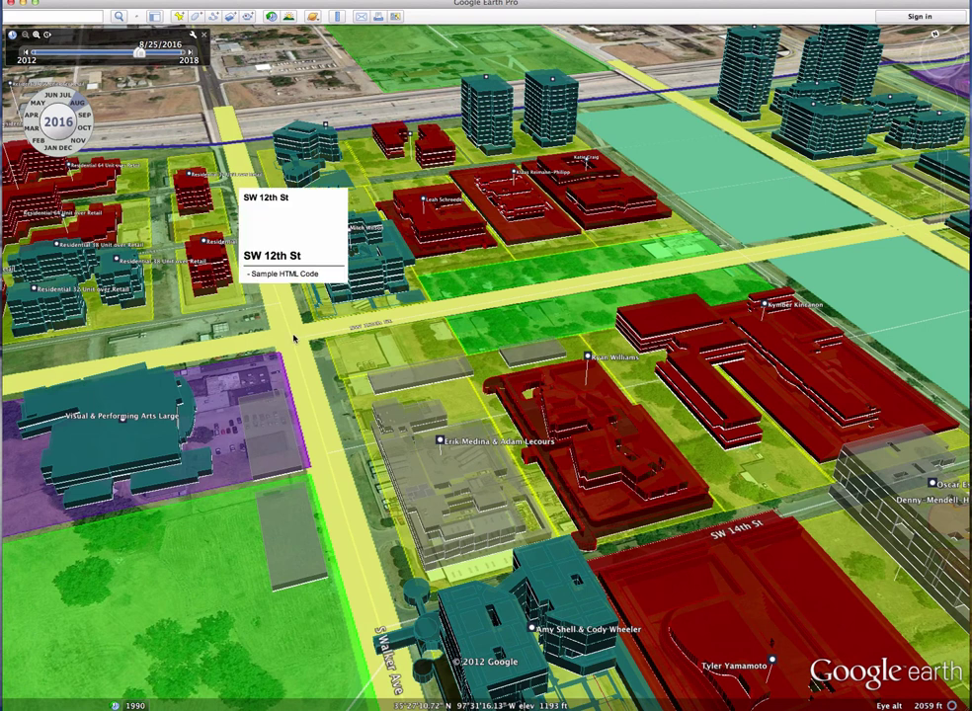
pyautogui.click(341, 323)
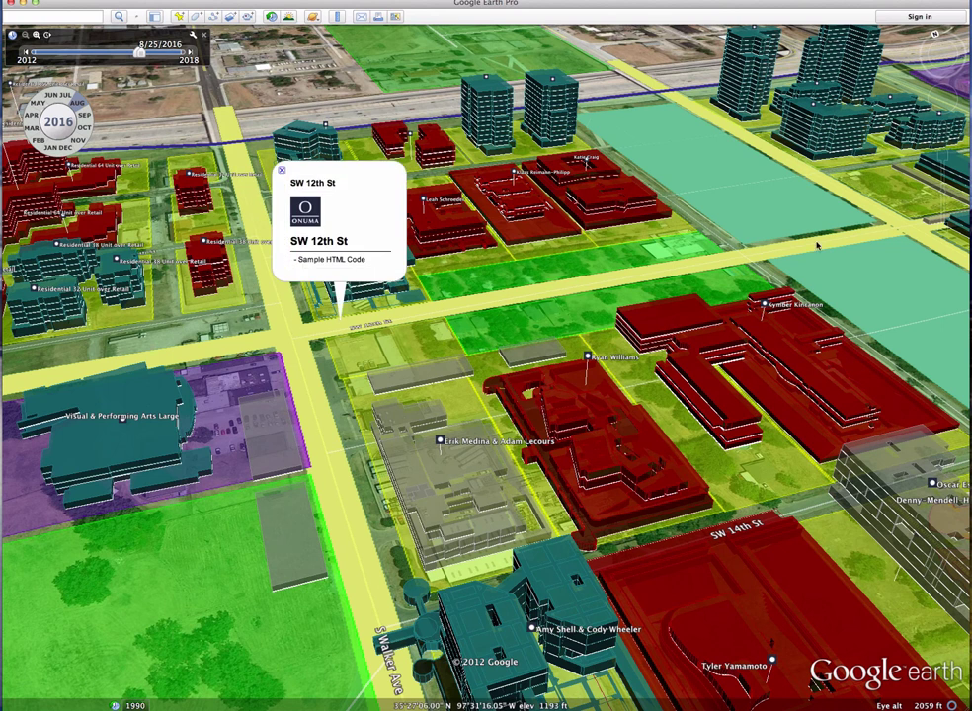
pyautogui.moveTo(945, 198); pyautogui.dragTo(941, 230)
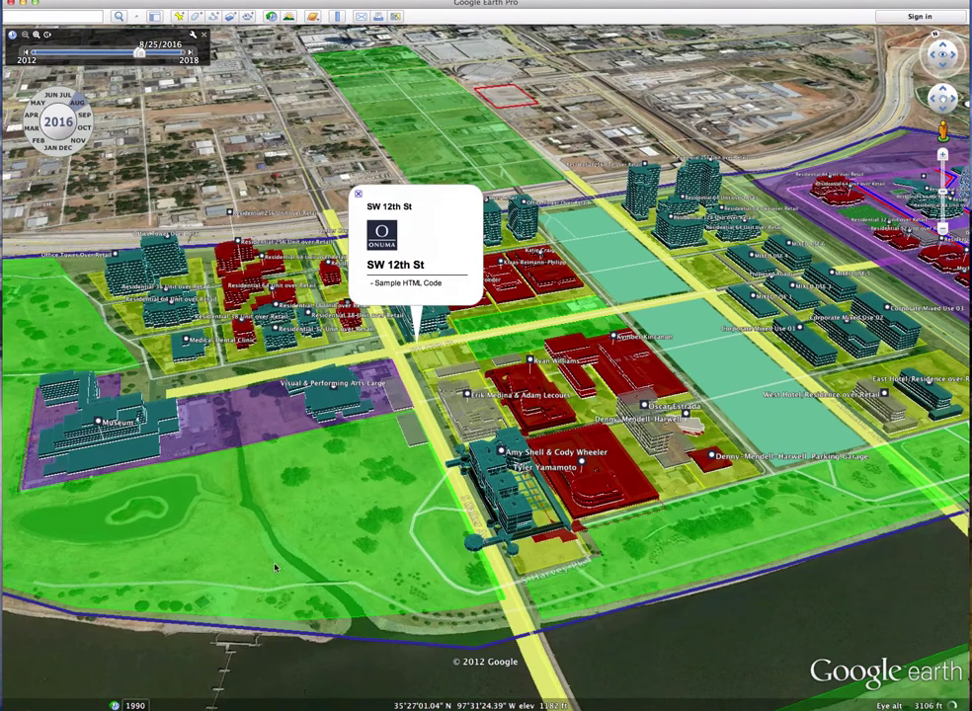
pyautogui.click(74, 265)
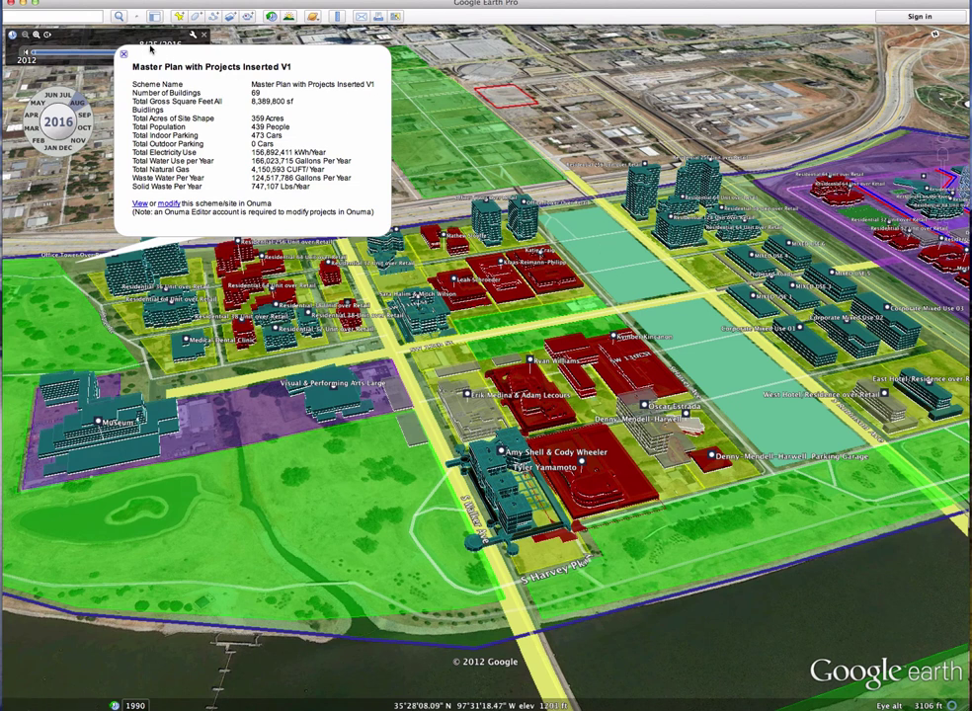
# Fly to camera 2 under OKC Cameras and advance the time slider to 12/25/2017.
pyautogui.click(154, 16)
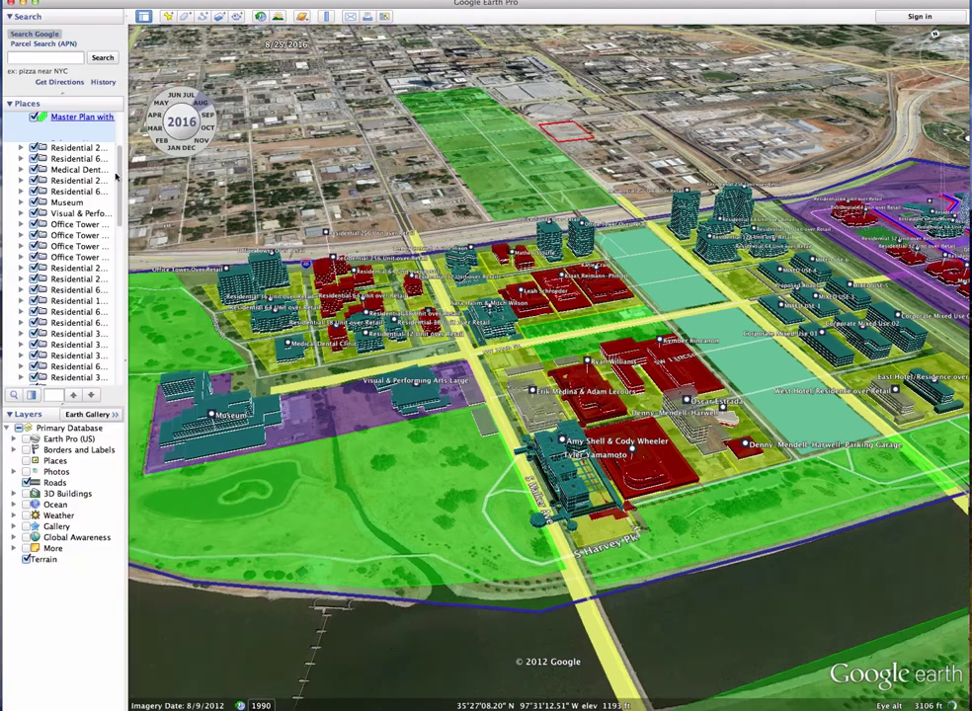
pyautogui.scroll(5, 62, 160)
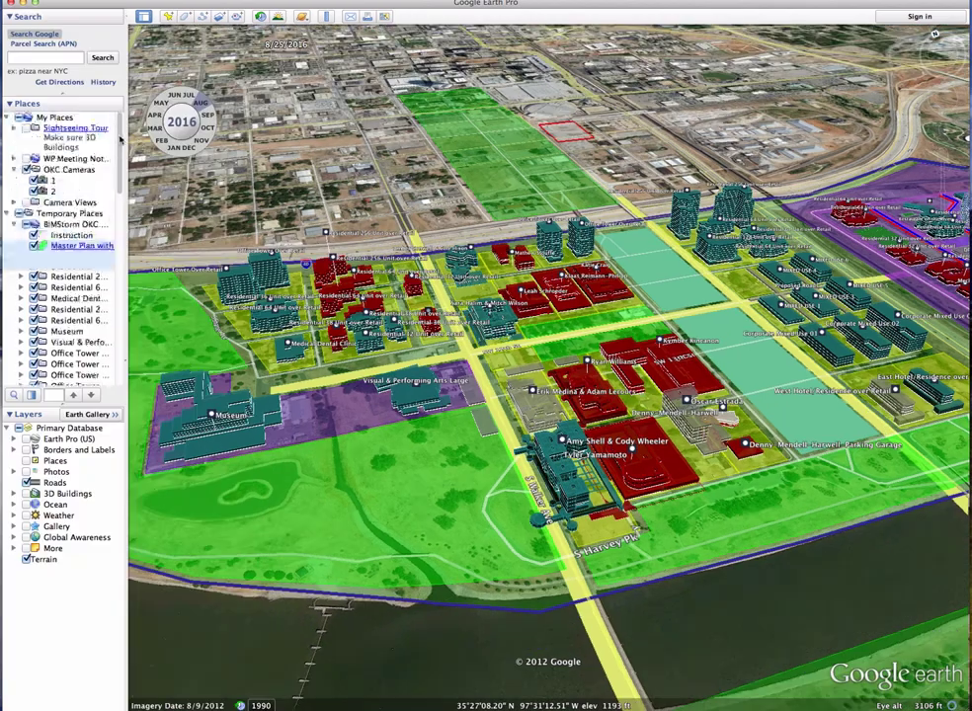
pyautogui.doubleClick(47, 191)
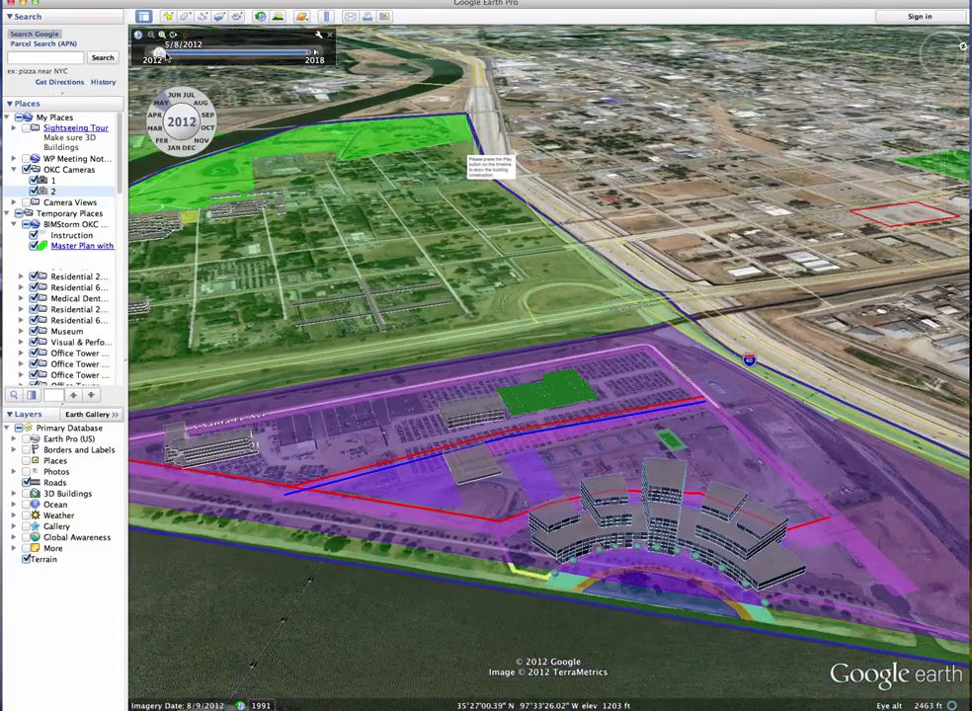
pyautogui.moveTo(171, 56); pyautogui.dragTo(248, 57)
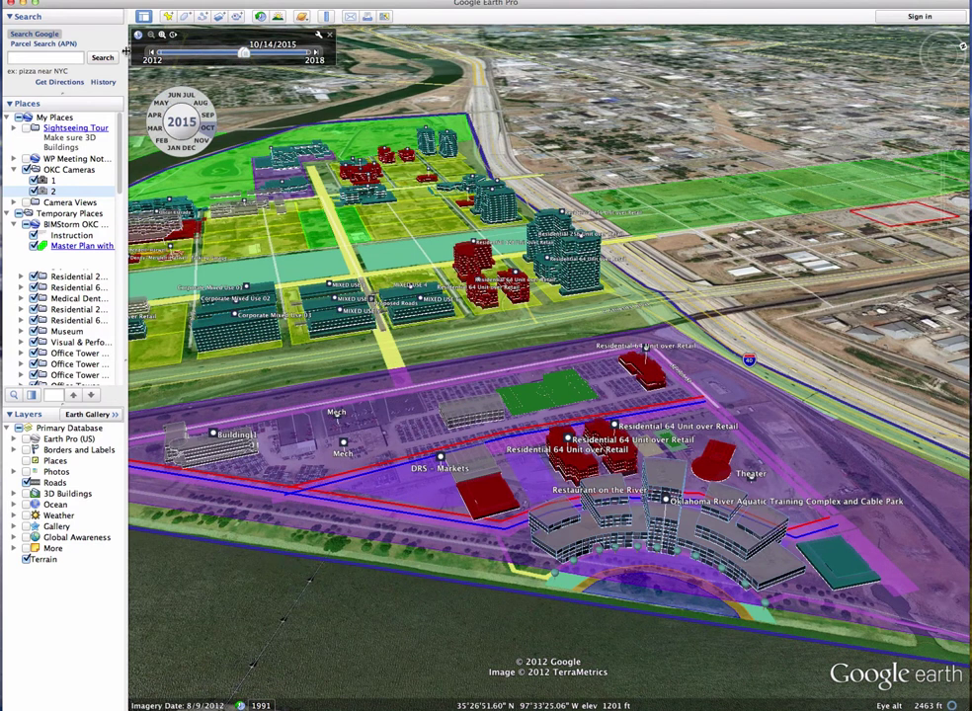
pyautogui.click(143, 16)
pyautogui.moveTo(129, 57)
pyautogui.moveTo(122, 57); pyautogui.dragTo(178, 56)
pyautogui.scroll(3, 175, 114)
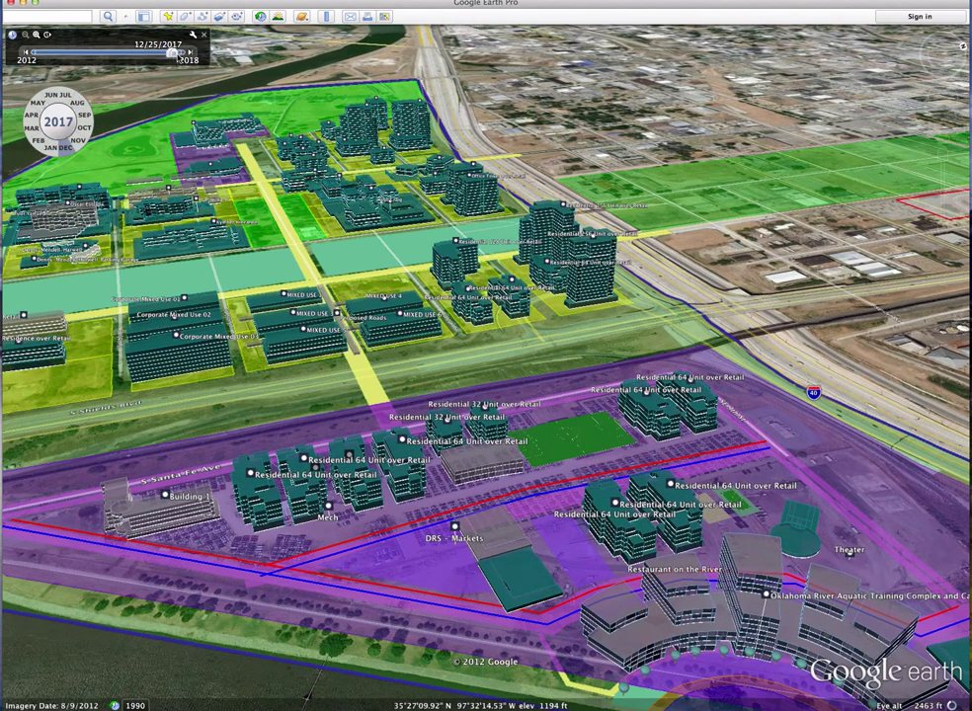
# Set the timeline back to 5/13/2017 and zoom in on the red riverside residential blocks.
pyautogui.moveTo(135, 50); pyautogui.dragTo(164, 57)
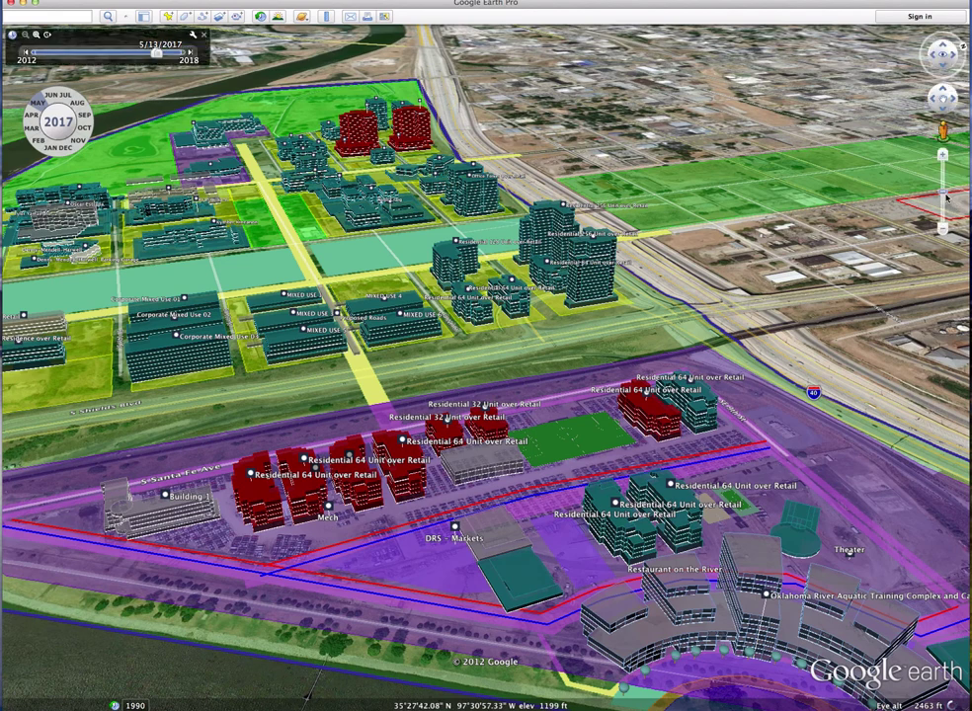
pyautogui.moveTo(943, 189); pyautogui.dragTo(943, 183)
pyautogui.scroll(3, 626, 319)
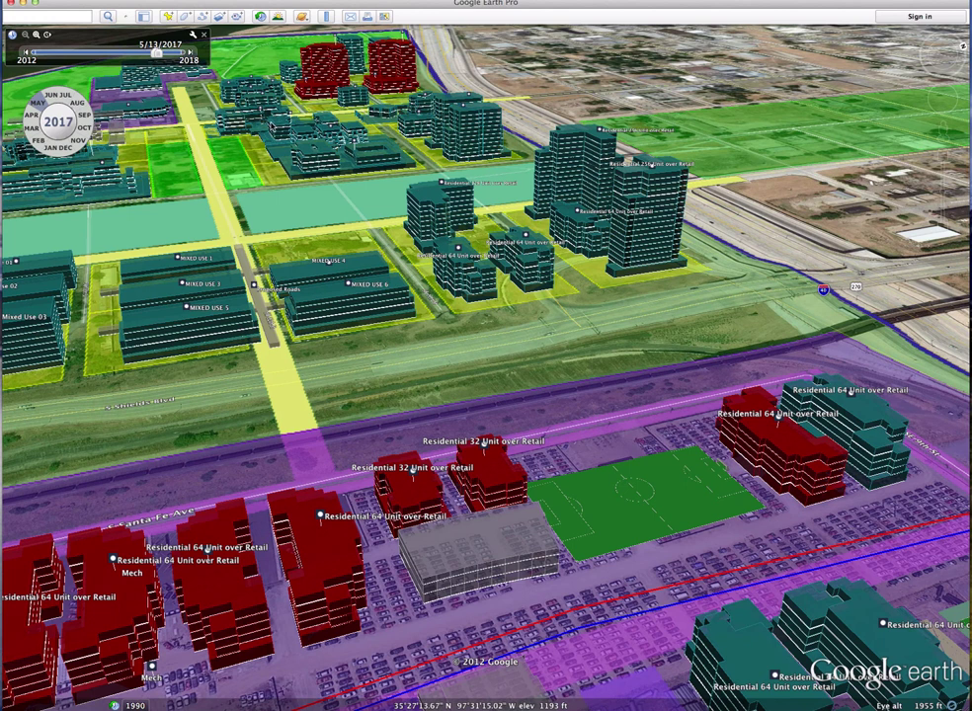
# Pan across the mixed-use blocks and northern buildings toward the red residential towers.
pyautogui.moveTo(308, 131); pyautogui.dragTo(447, 176)
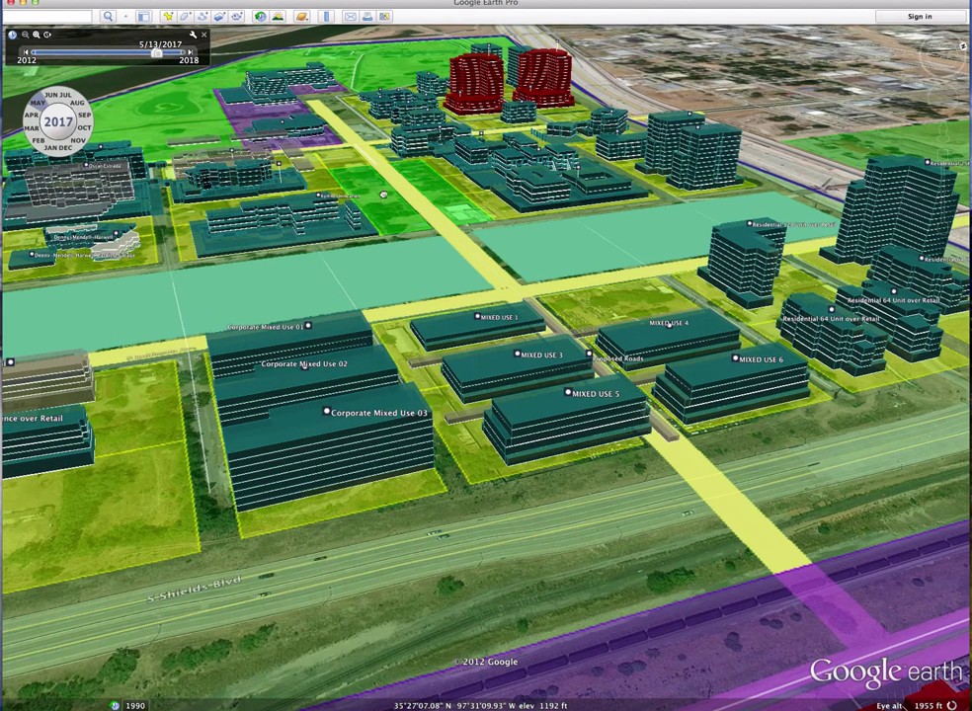
pyautogui.moveTo(266, 188); pyautogui.dragTo(383, 193)
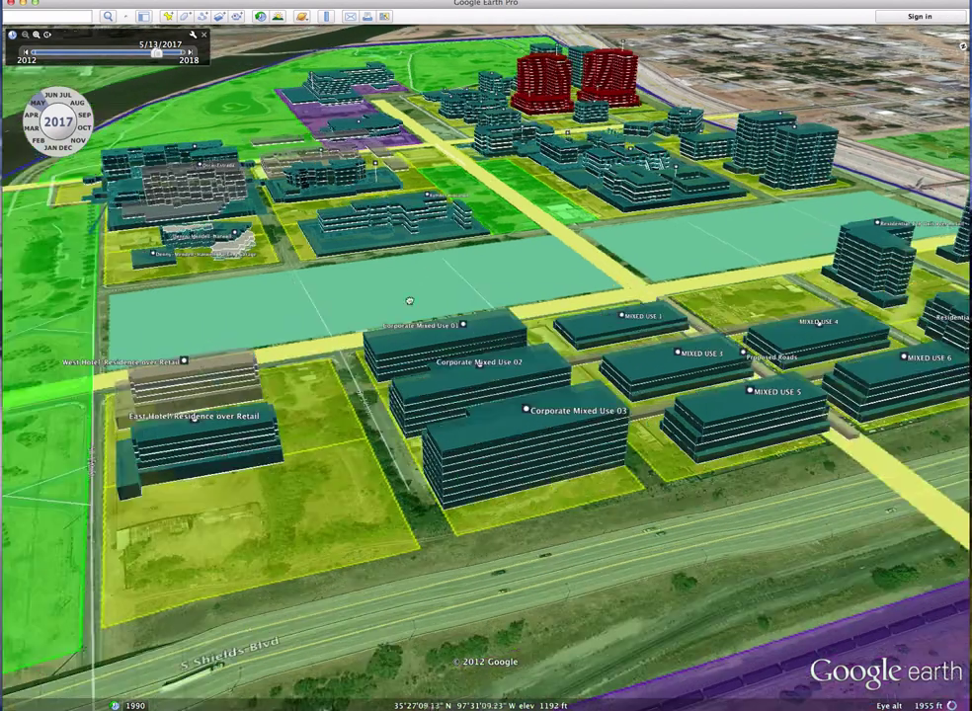
pyautogui.moveTo(411, 284); pyautogui.dragTo(393, 339)
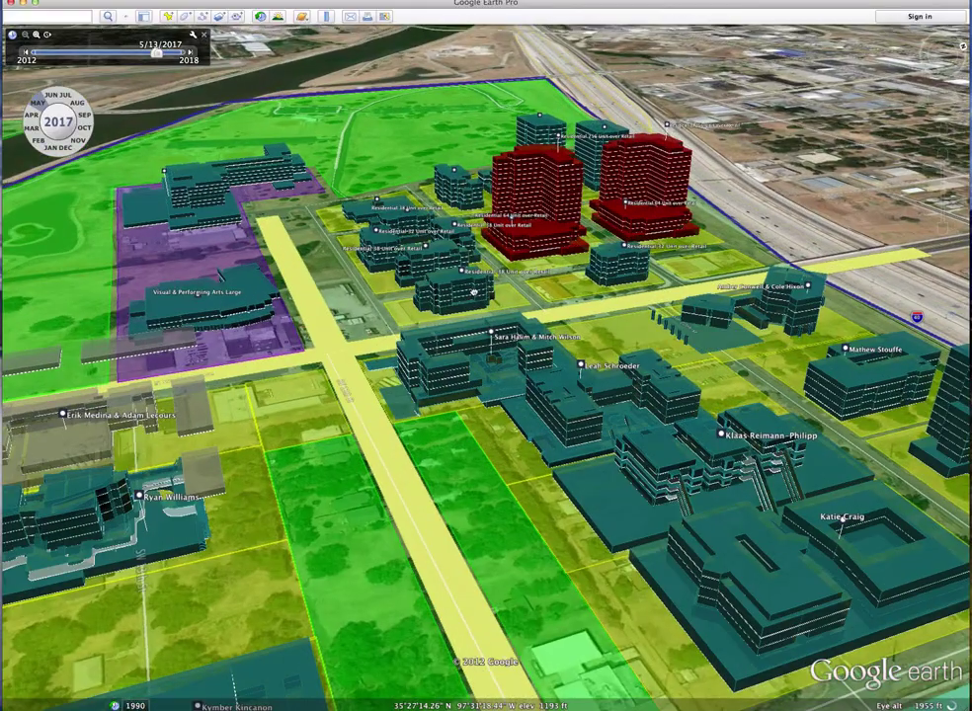
pyautogui.moveTo(602, 208); pyautogui.dragTo(592, 316)
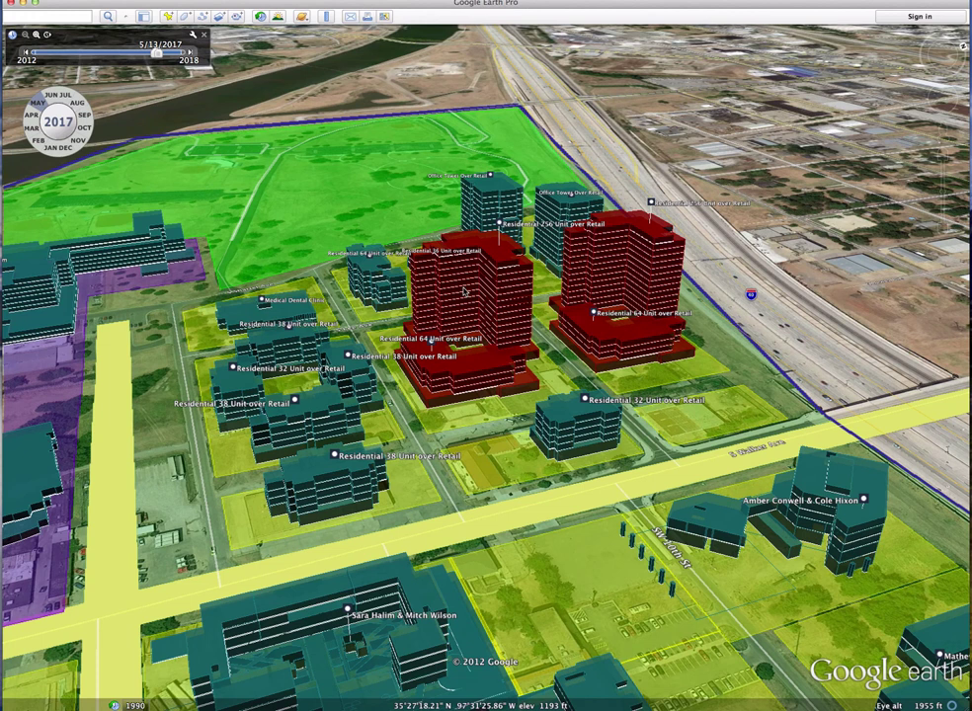
# Zoom out and pan forward for an overview of the whole riverside master plan site.
pyautogui.moveTo(943, 56)
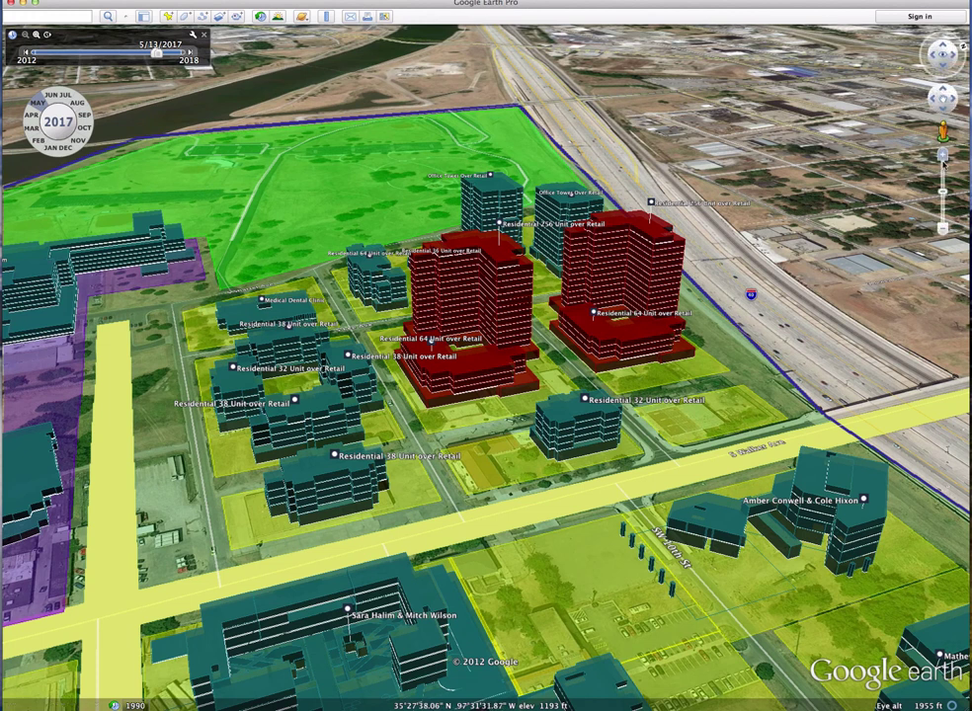
pyautogui.scroll(-2, 486, 352)
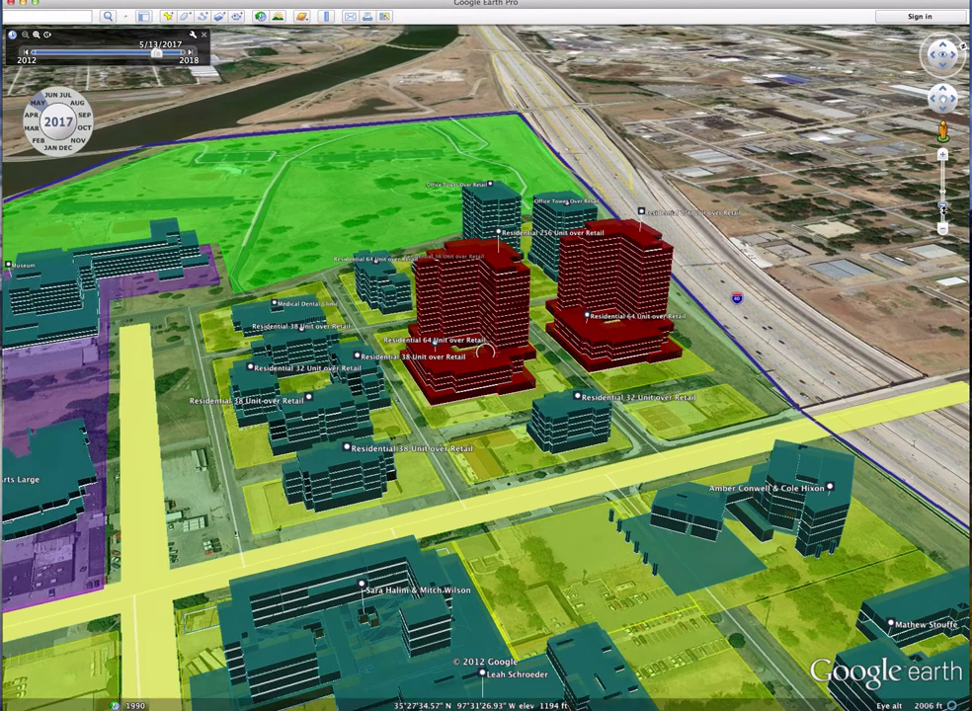
pyautogui.scroll(-1, 484, 351)
pyautogui.scroll(-2, 474, 347)
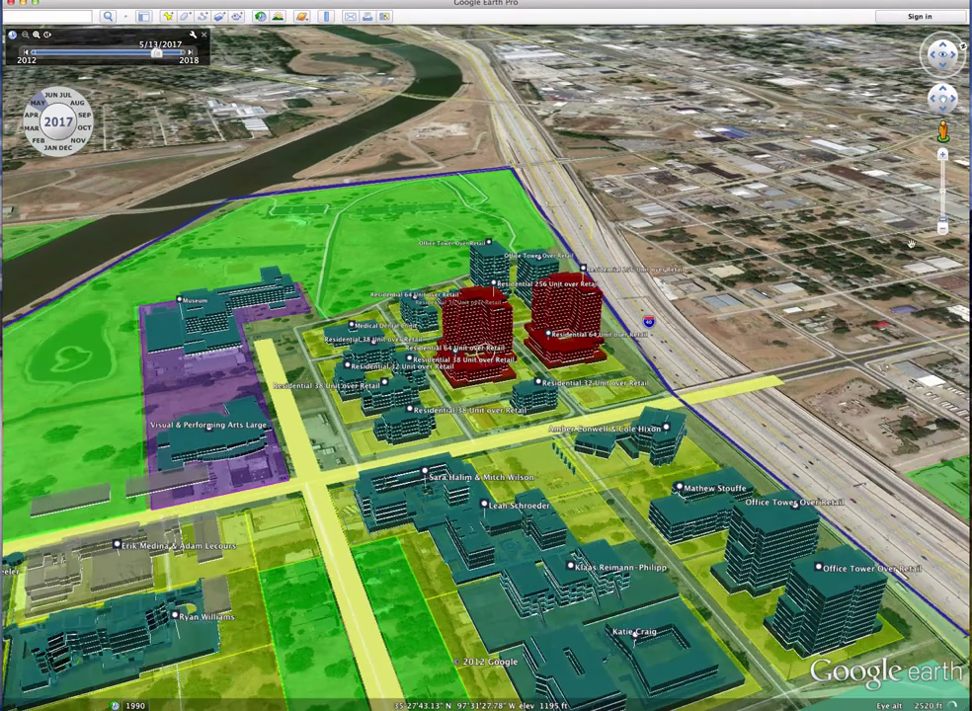
pyautogui.moveTo(474, 348); pyautogui.dragTo(494, 153)
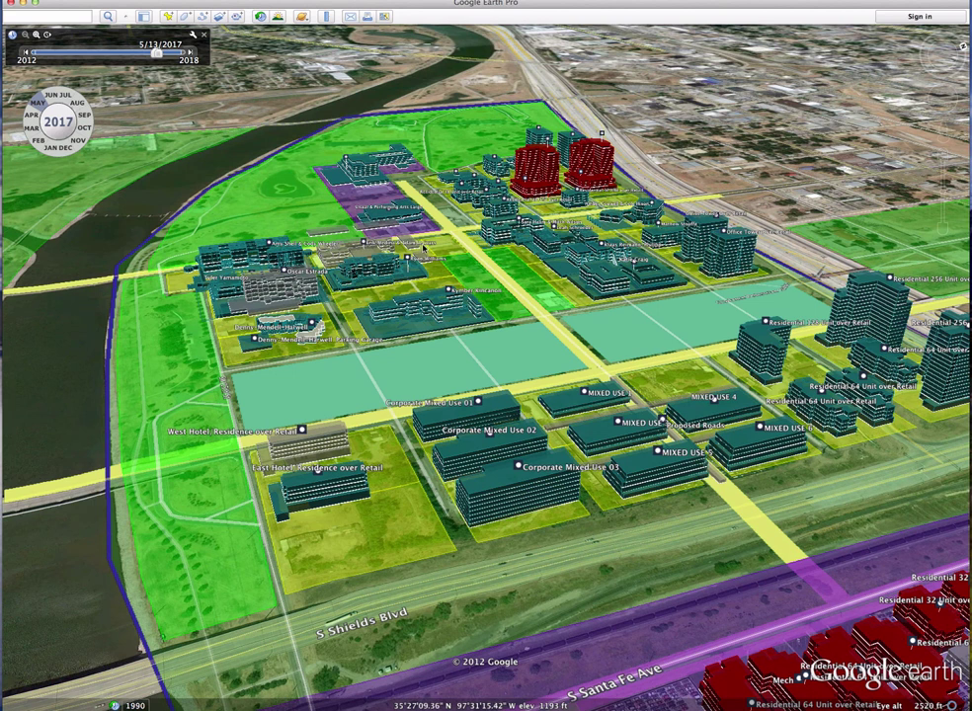
# Switch to Keynote and play the presentation from the College of Architecture slide.
pyautogui.press('super+Tab')
pyautogui.press('super+Tab')
pyautogui.press('super+Tab')
pyautogui.press('super+Tab')
pyautogui.press('super+Tab')
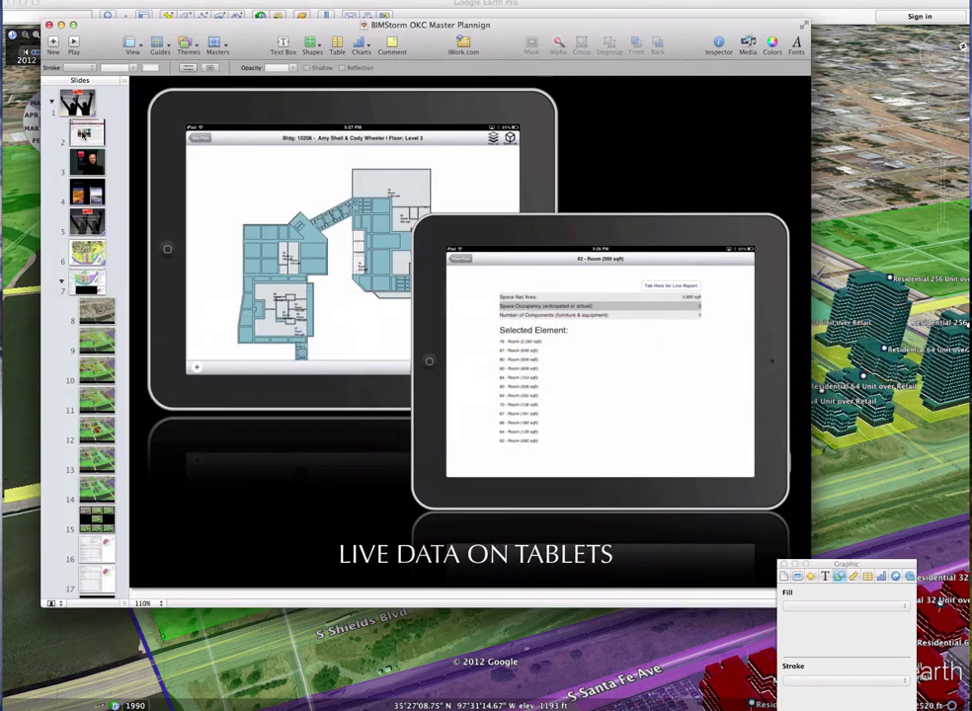
pyautogui.click(86, 133)
pyautogui.click(67, 42)
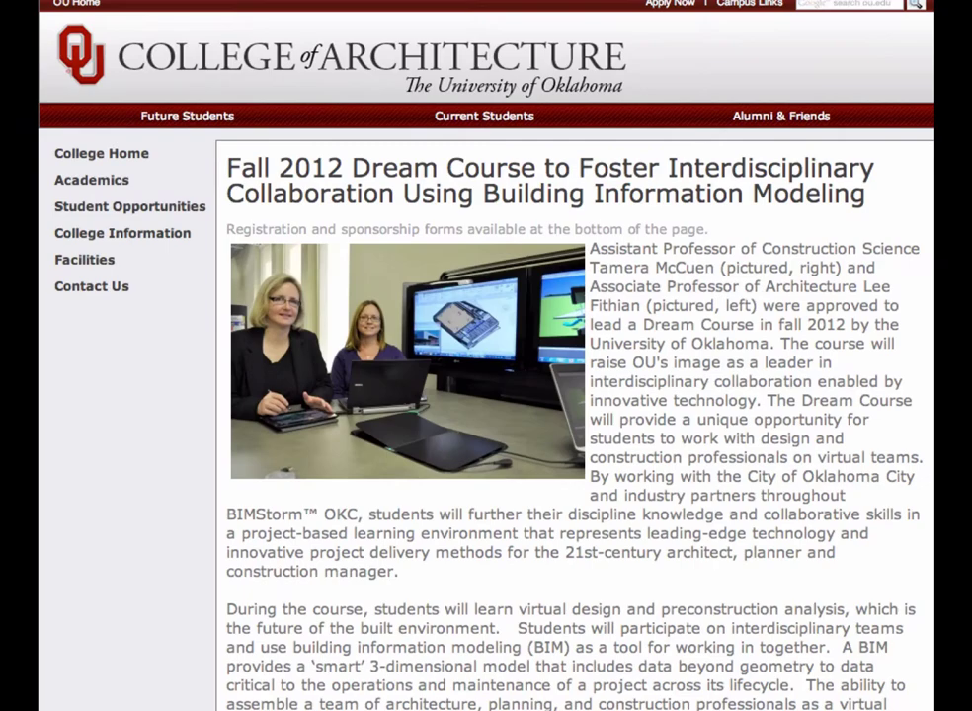
# Advance through the book-cover and building report slides, then end the slideshow.
pyautogui.press('Right')
pyautogui.press('Right')
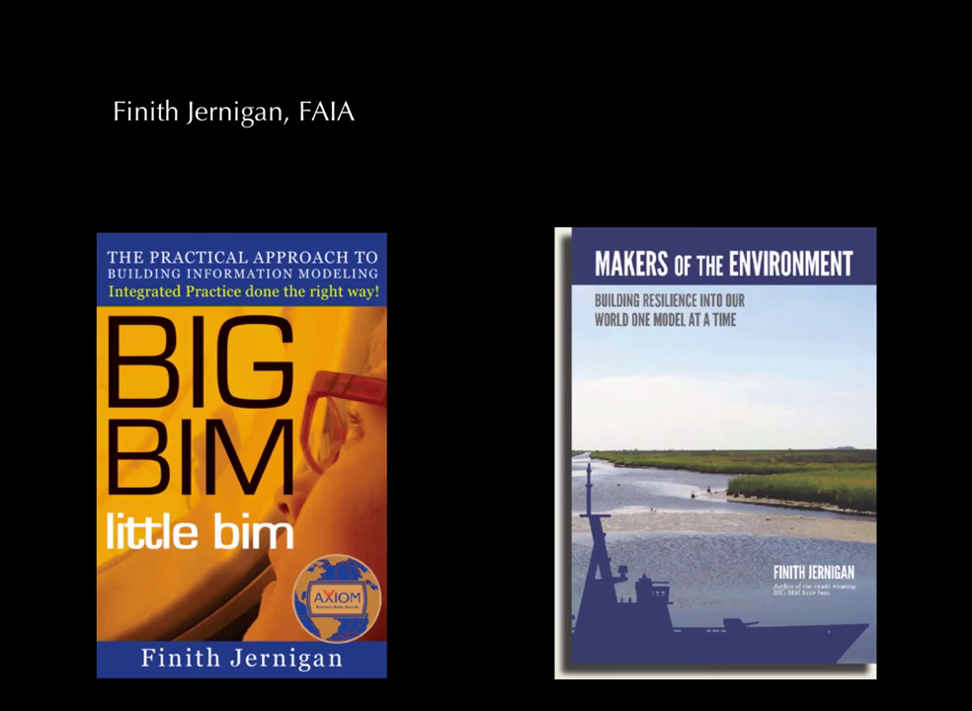
pyautogui.press('Right')
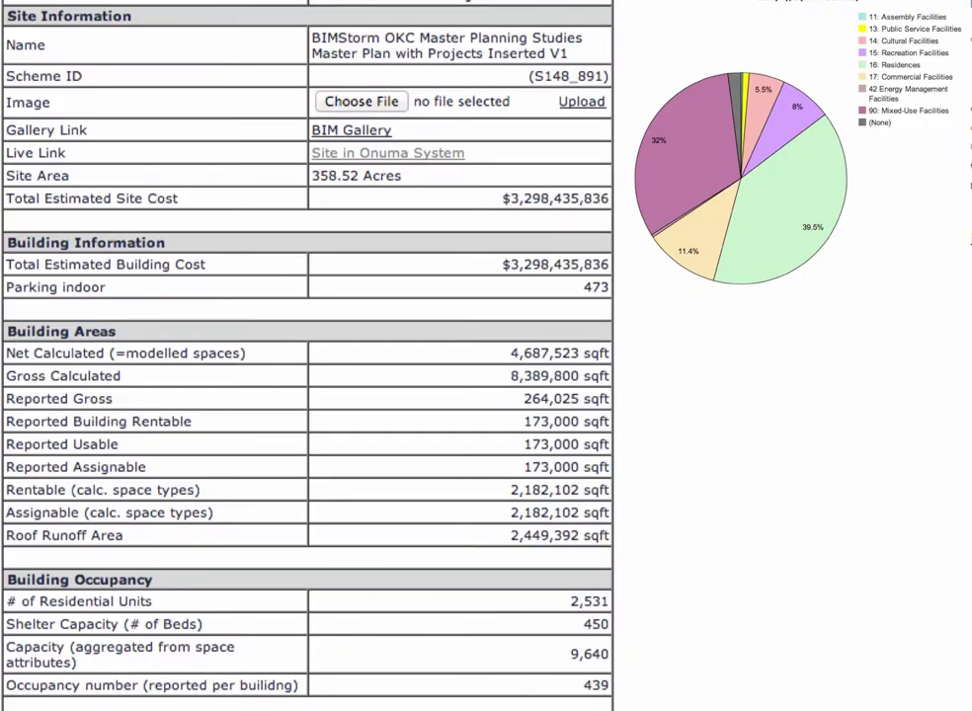
pyautogui.press('pagedown')
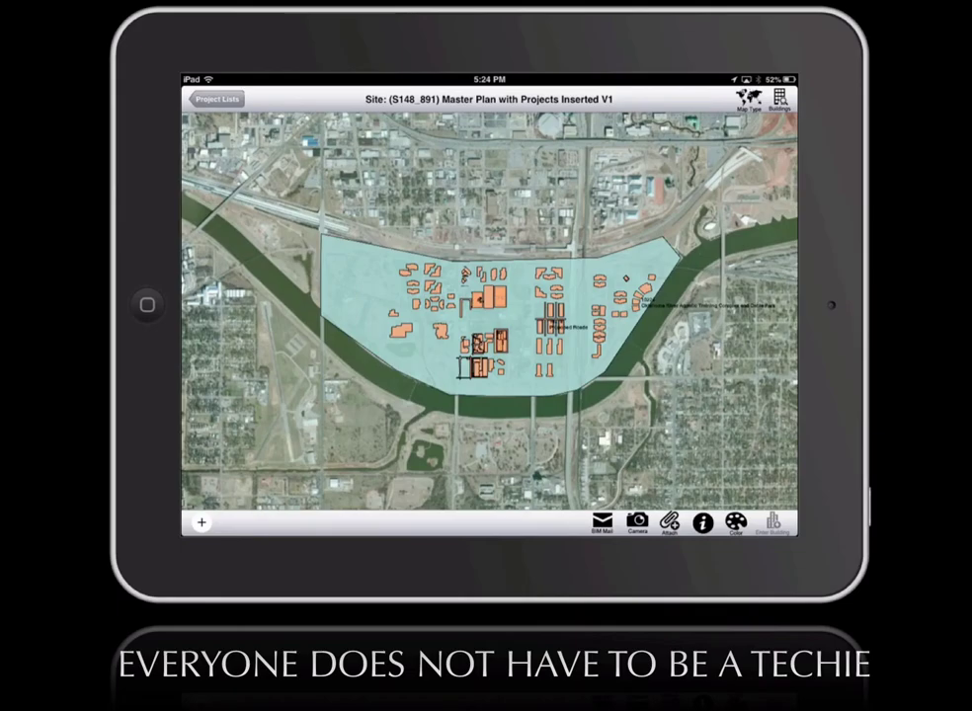
pyautogui.press('Escape')
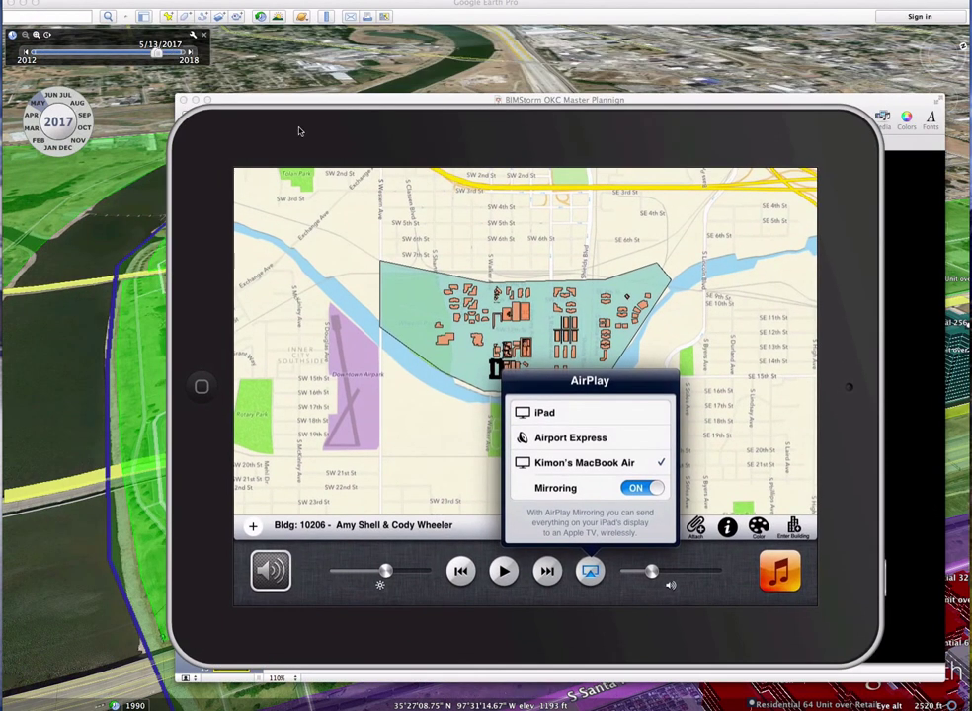
# Send the Keynote window behind so the ONUMA master-plan site plan shows.
pyautogui.click(150, 77)
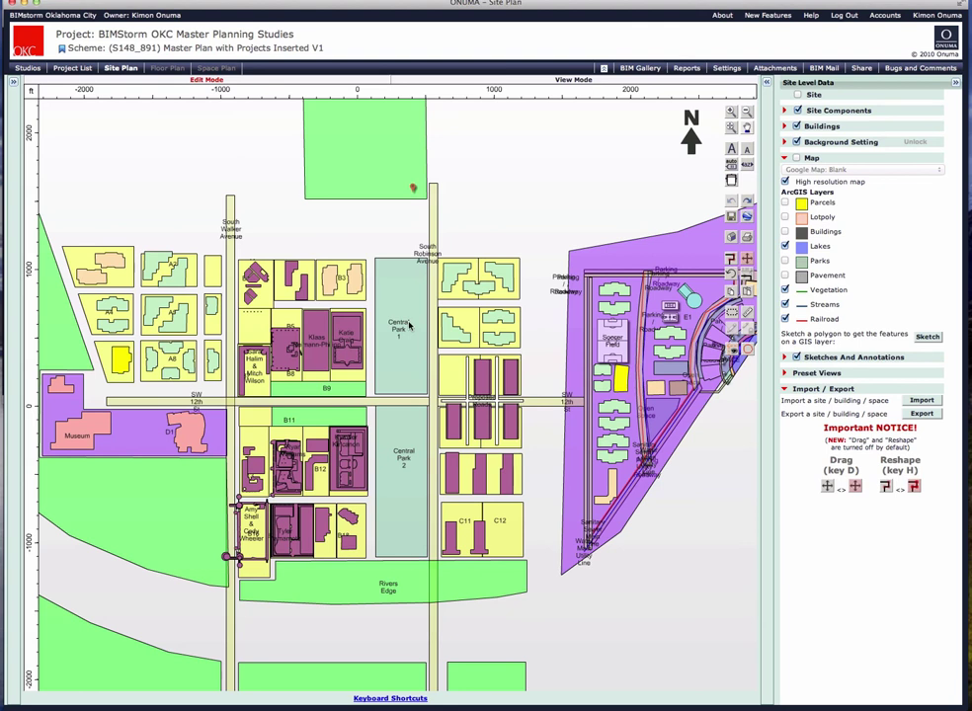
# Drag the B6 building into Central Park 1, leaving lot B6 empty, then return to Keynote.
pyautogui.scroll(-8, 410, 326)
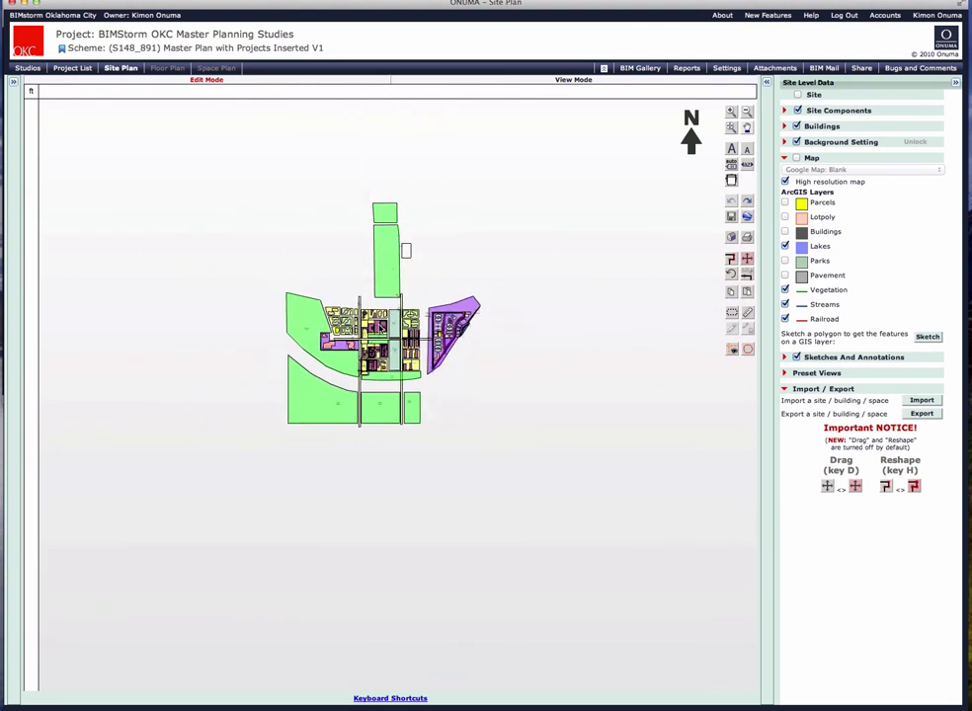
pyautogui.scroll(10, 379, 328)
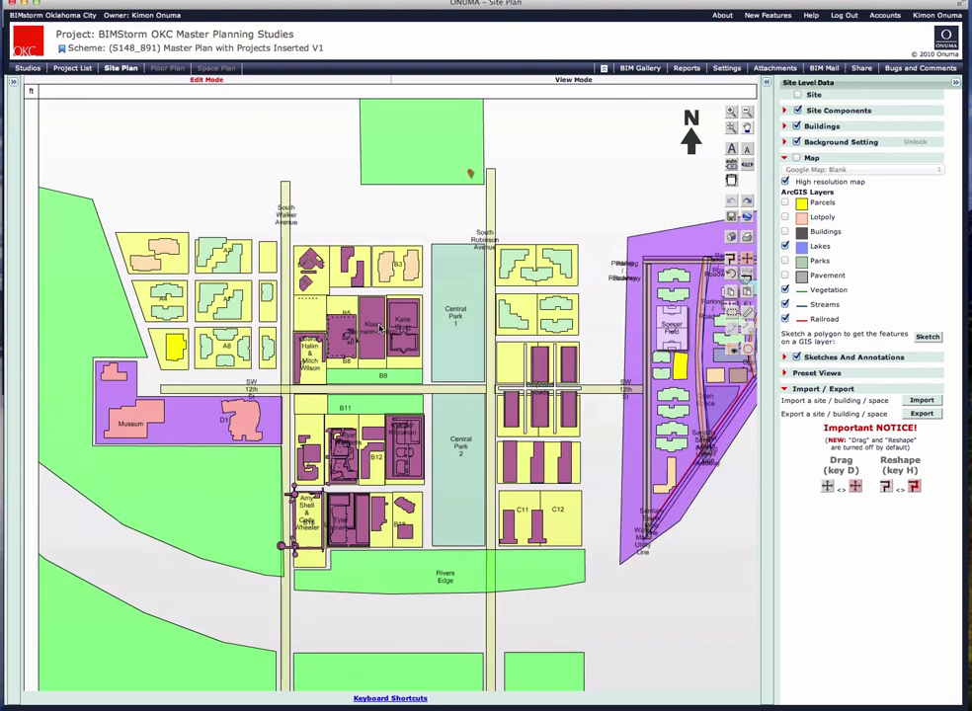
pyautogui.scroll(6, 379, 328)
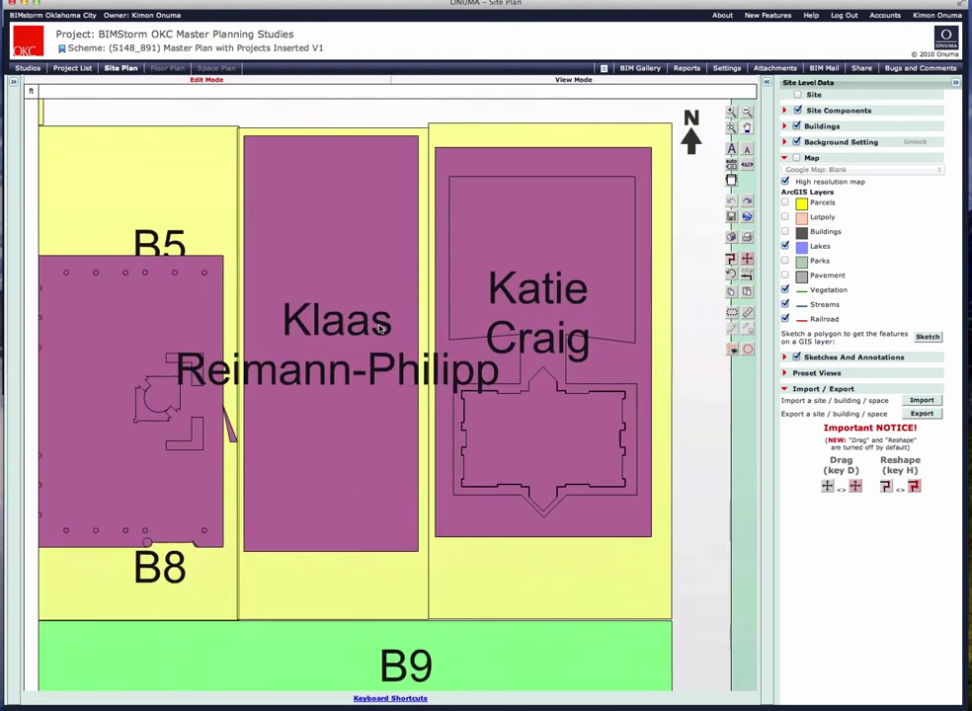
pyautogui.scroll(-2, 586, 234)
pyautogui.scroll(1, 585, 235)
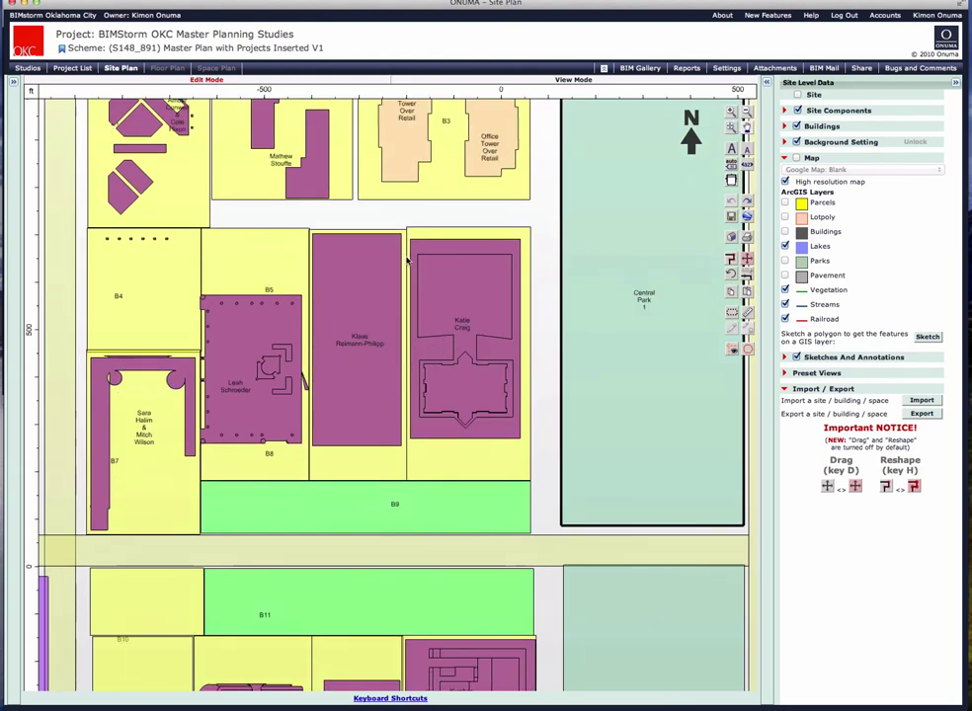
pyautogui.moveTo(428, 287); pyautogui.dragTo(478, 341)
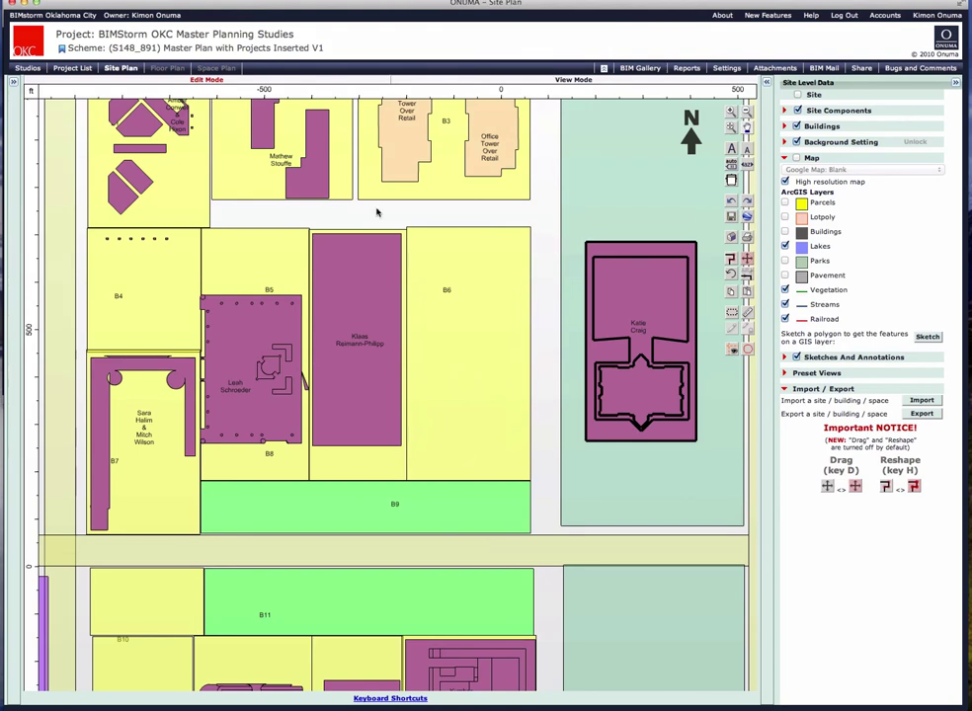
pyautogui.press('super+Tab')
pyautogui.press('super+Tab')
pyautogui.press('super+Tab')
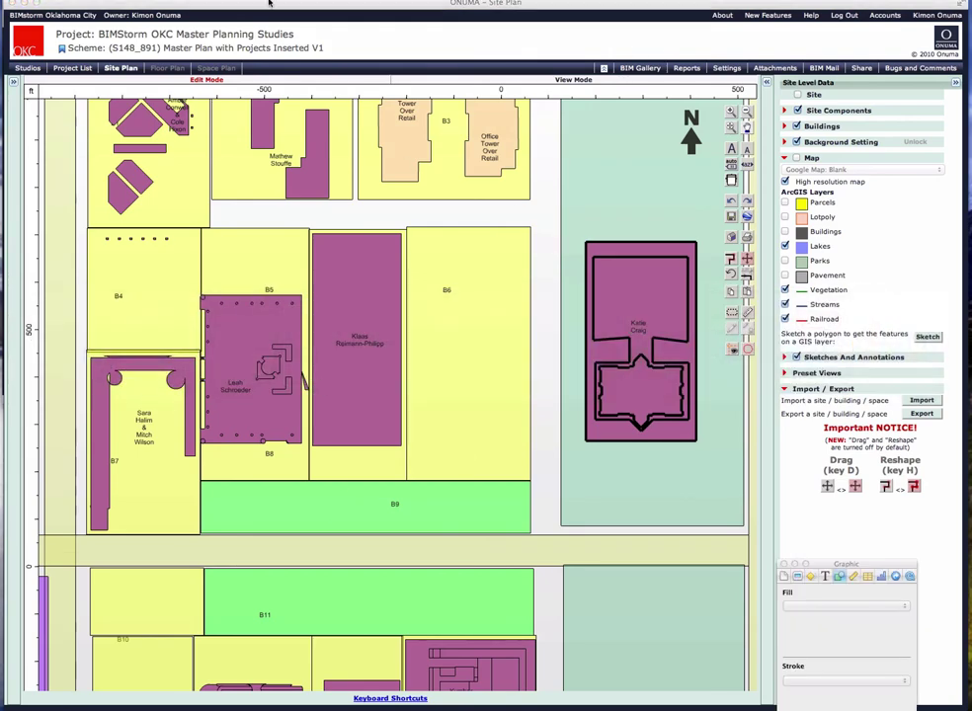
pyautogui.click(351, 2)
# Bring the BIMStorm OKC presentation forward and play it full-screen from the iPad slide.
pyautogui.click(371, 48)
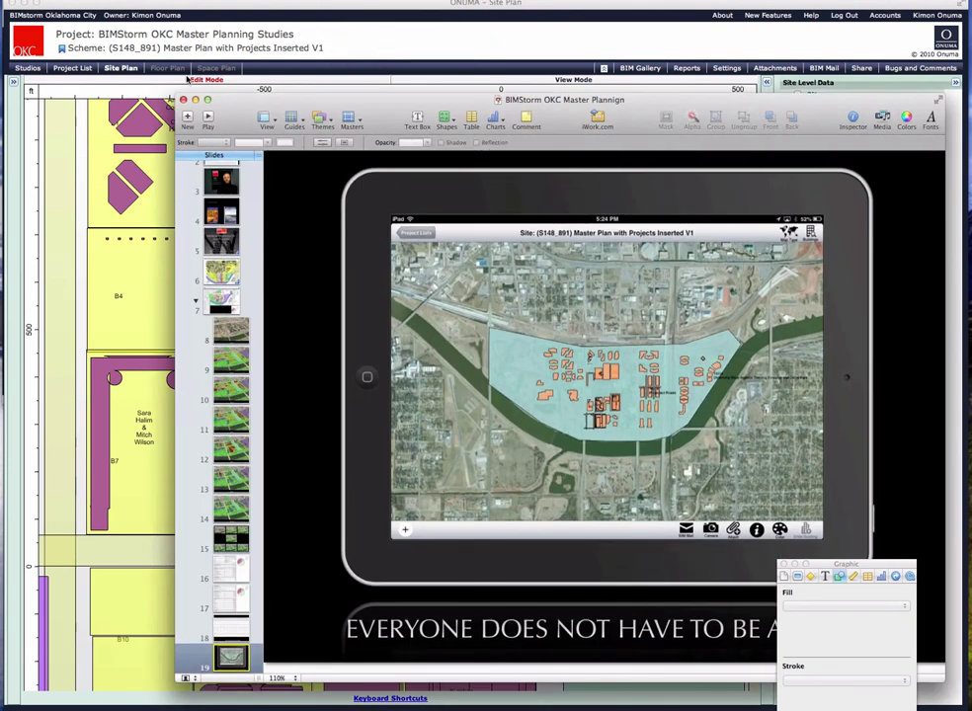
pyautogui.press('super+alt+p')
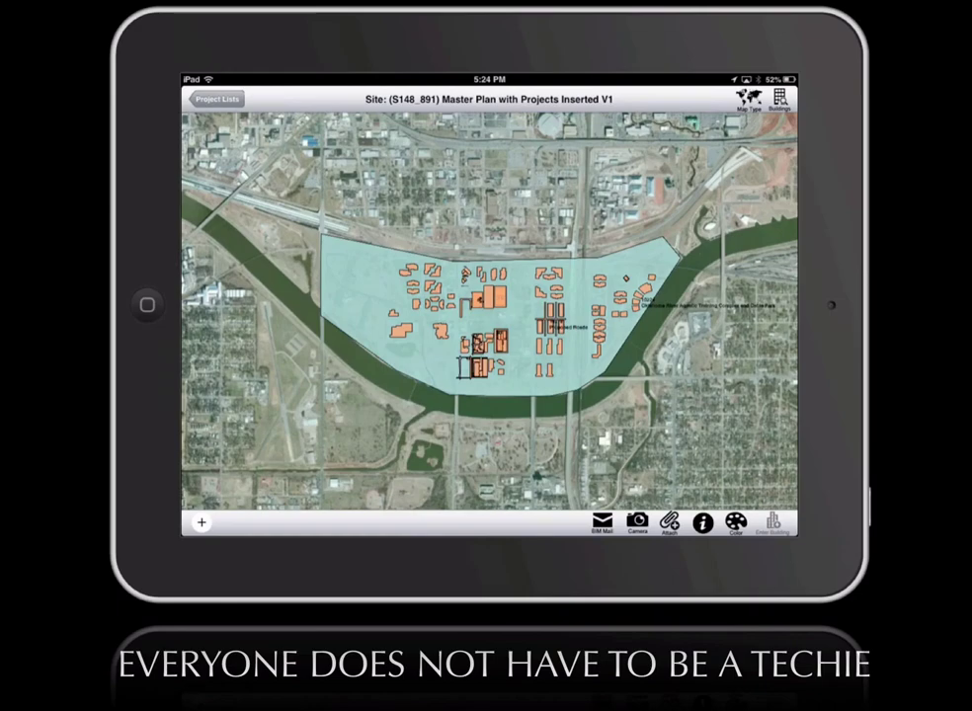